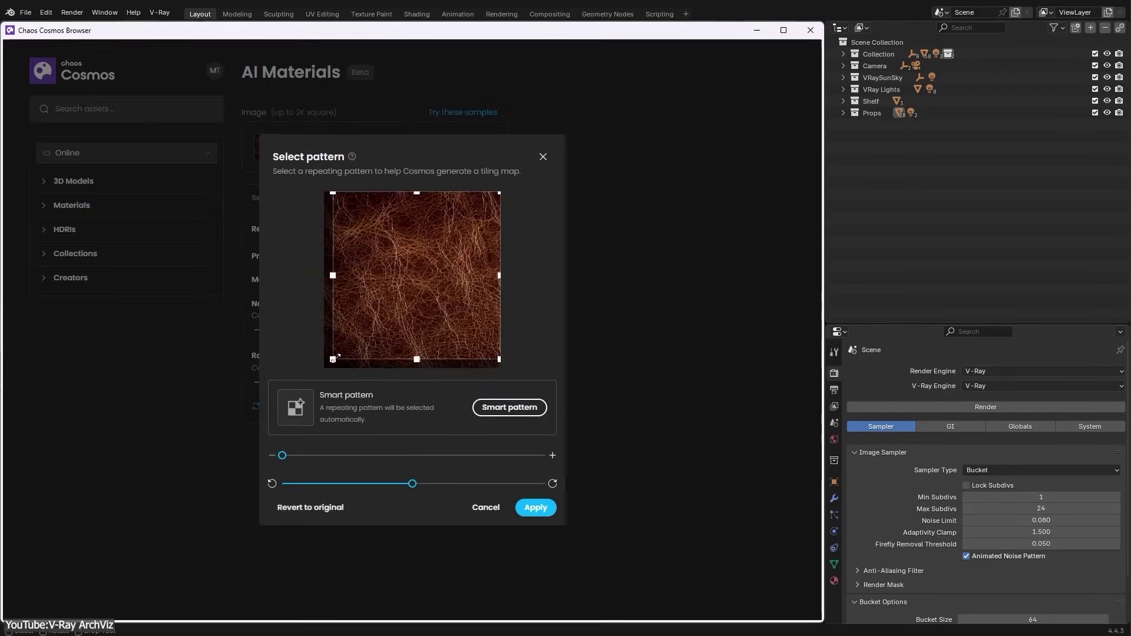
- Generate a new Chaos Cloud material from the pattern chosen in Select pattern
left_click(510, 406)
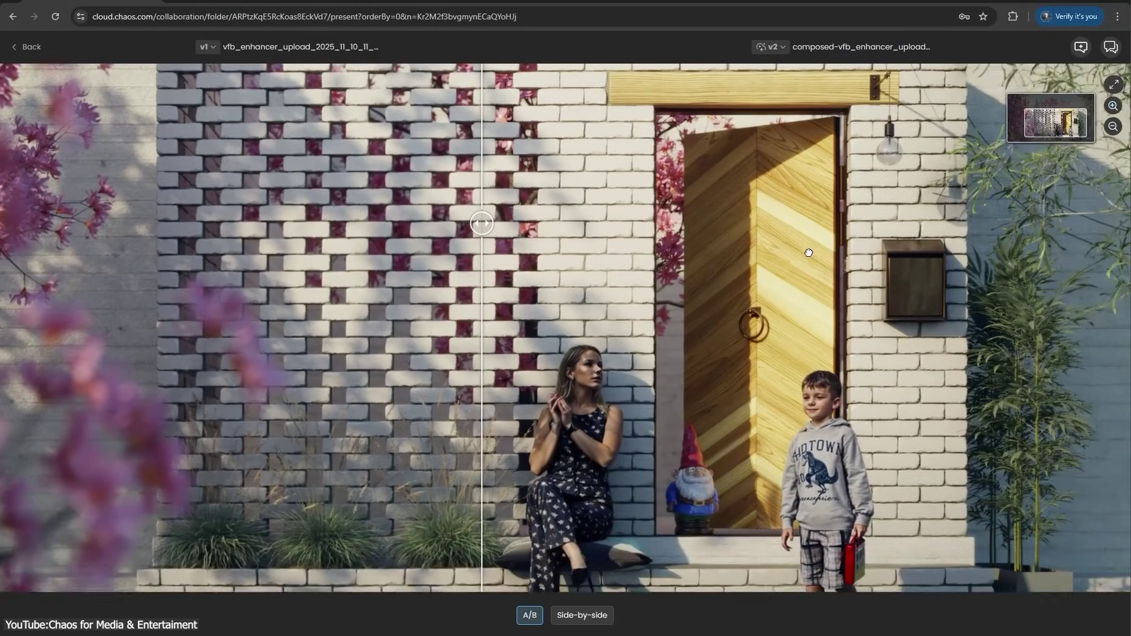
- Pan the comparison image and slide the A/B split across the garden scene
left_click_drag(809, 253, 666, 168)
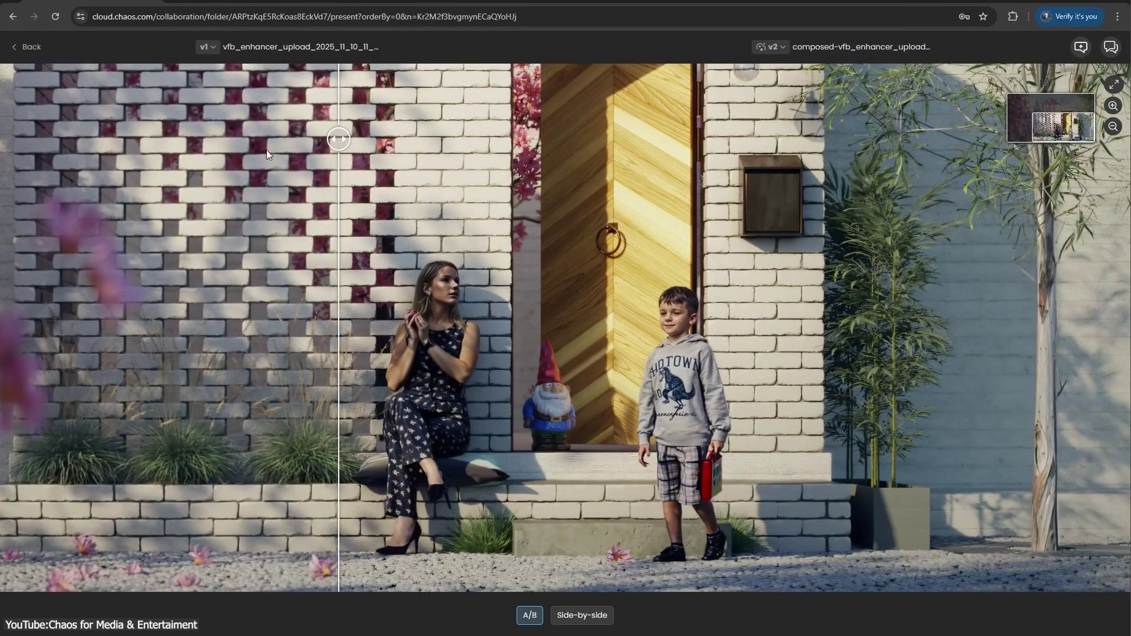
left_click_drag(401, 153, 265, 213)
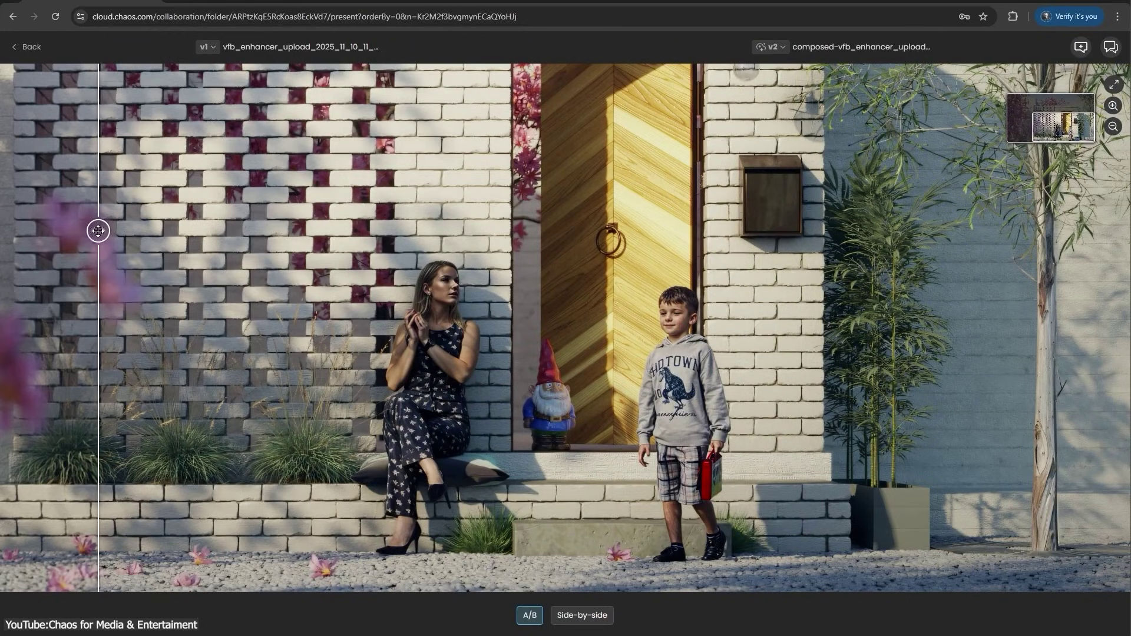
left_click_drag(151, 232, 619, 235)
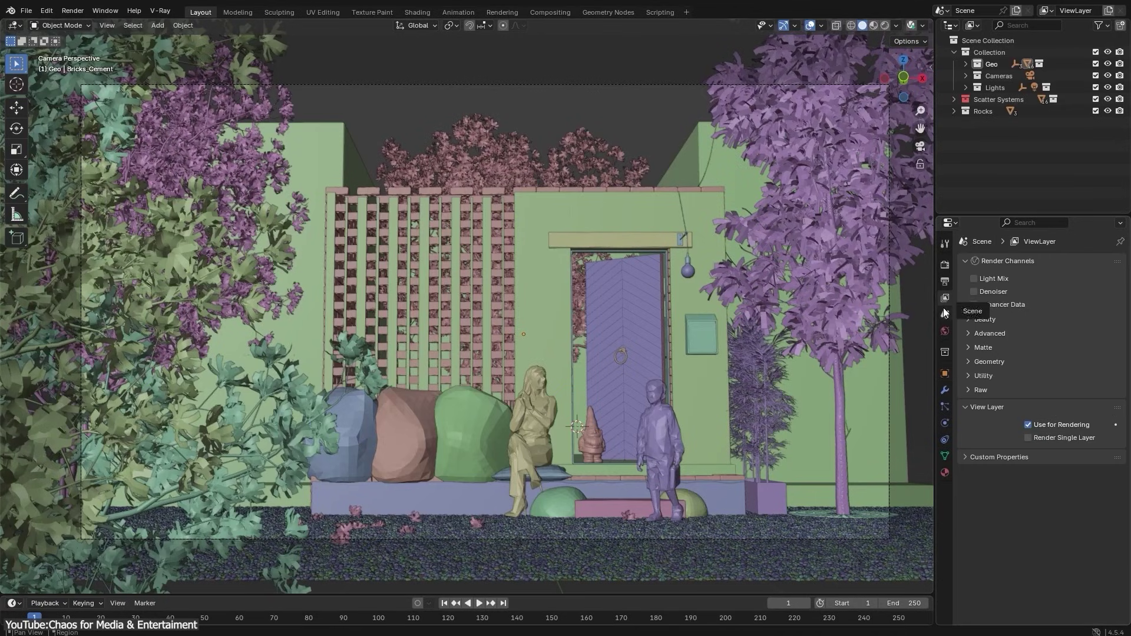
- Enable the Enhancer Data render channel and turn the enlarged lower area into a Compositor node editor
left_click(1002, 305)
left_click_drag(413, 594, 413, 315)
left_click(13, 322)
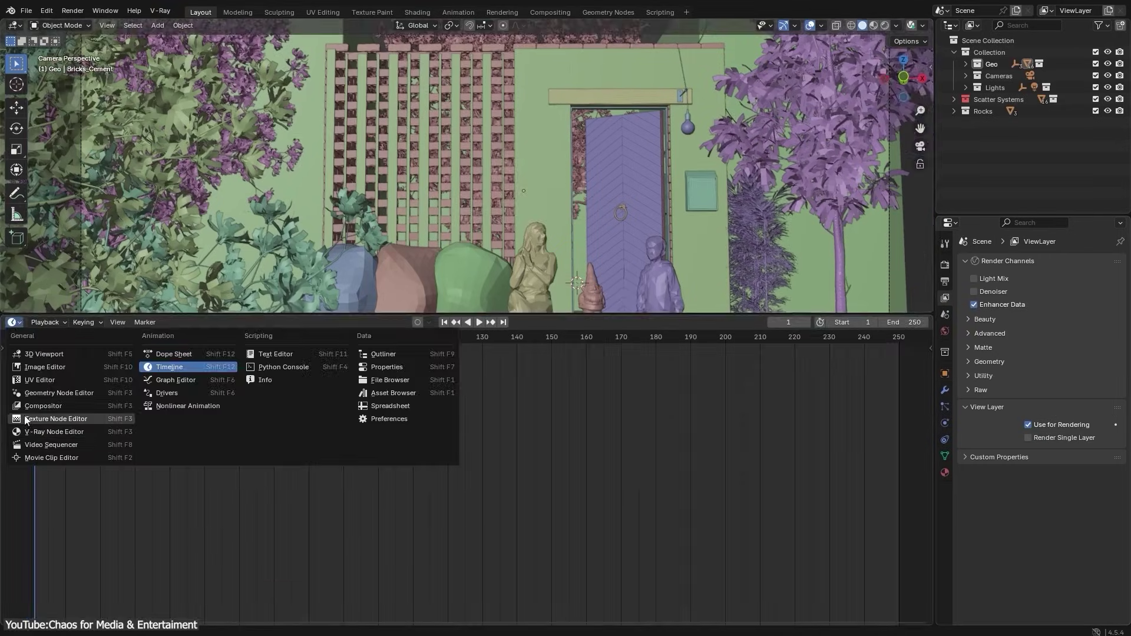
left_click(65, 436)
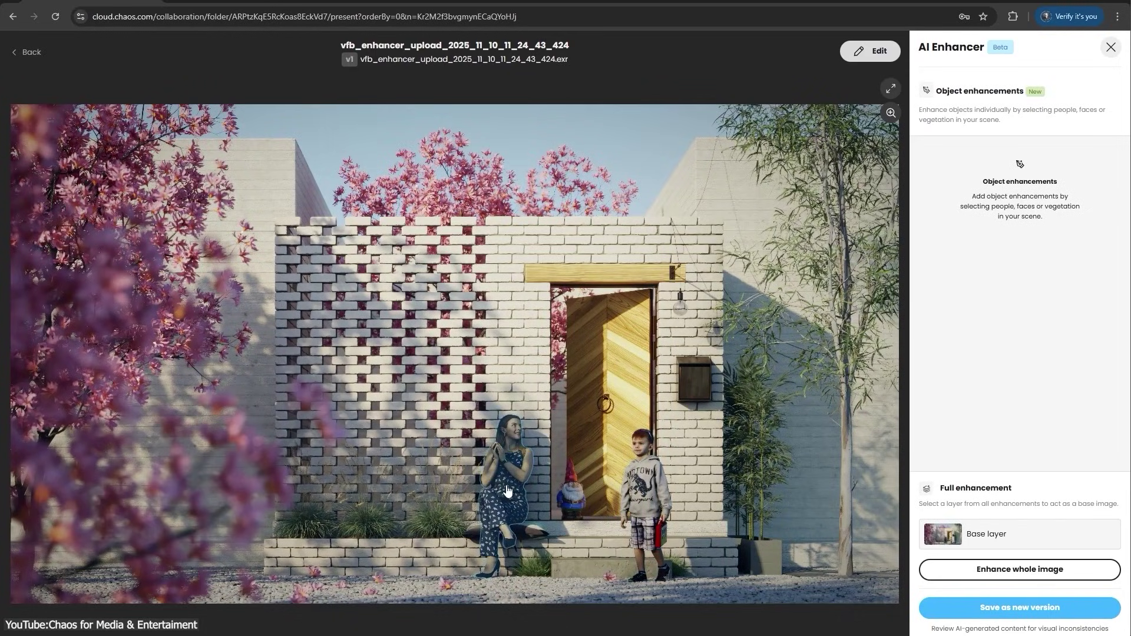
- Enhance the seated woman and start a new enhancement for the boy
left_click(506, 472)
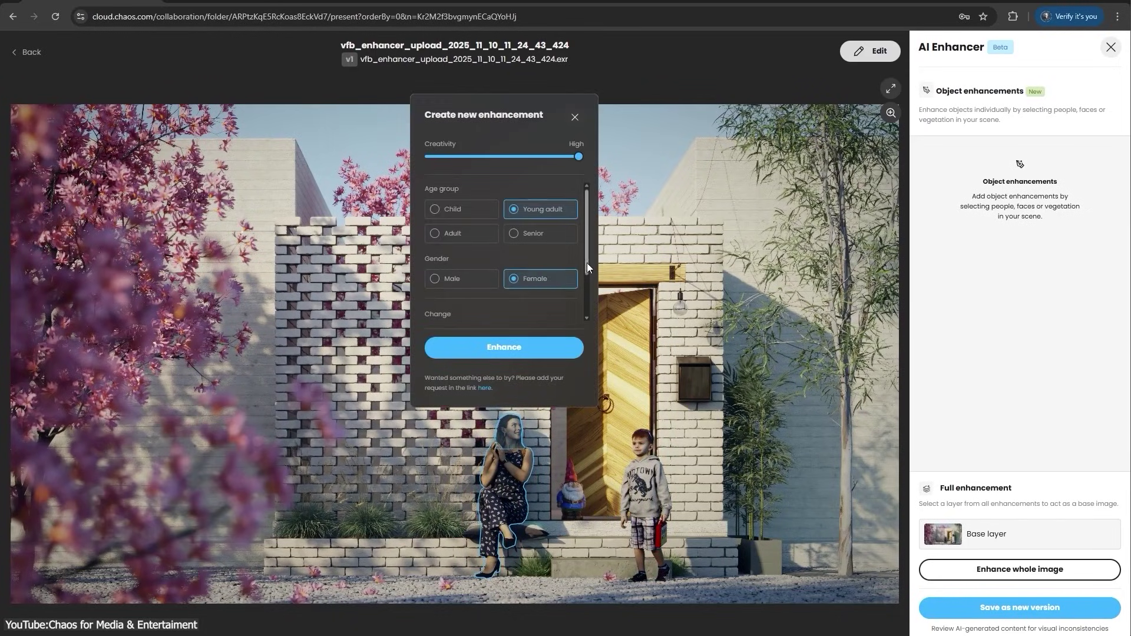
left_click(518, 349)
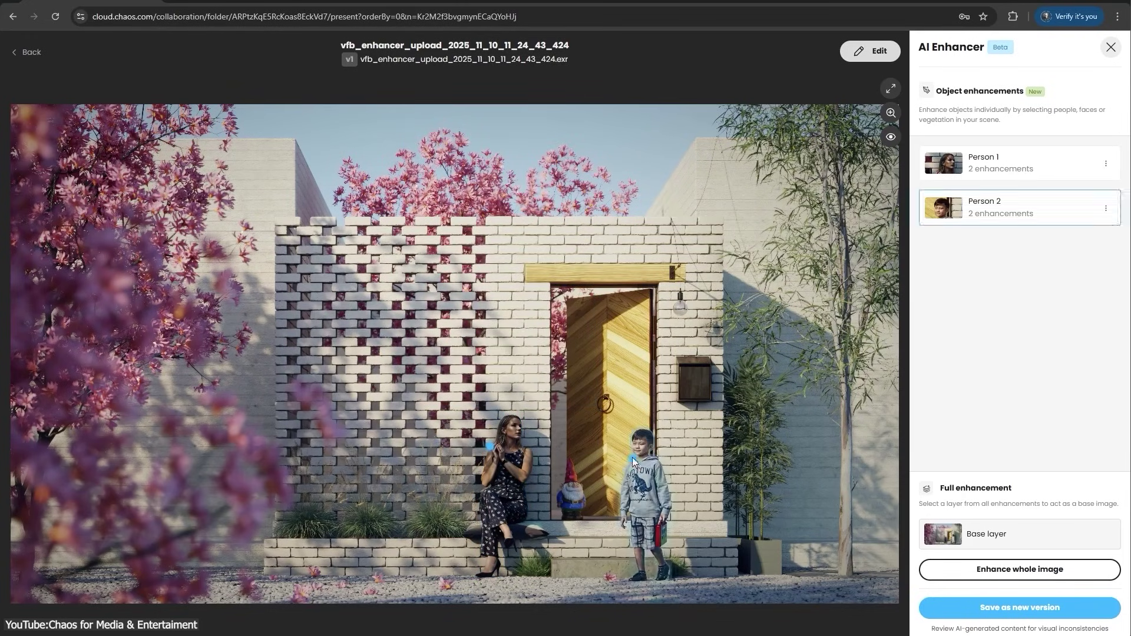
left_click(641, 452)
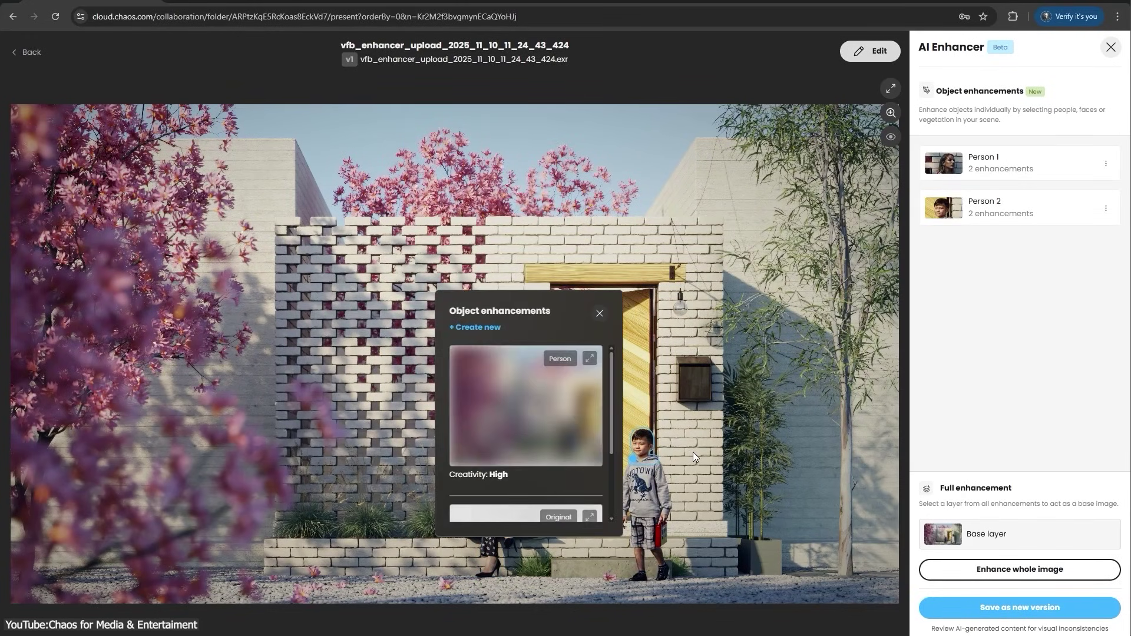
left_click(489, 327)
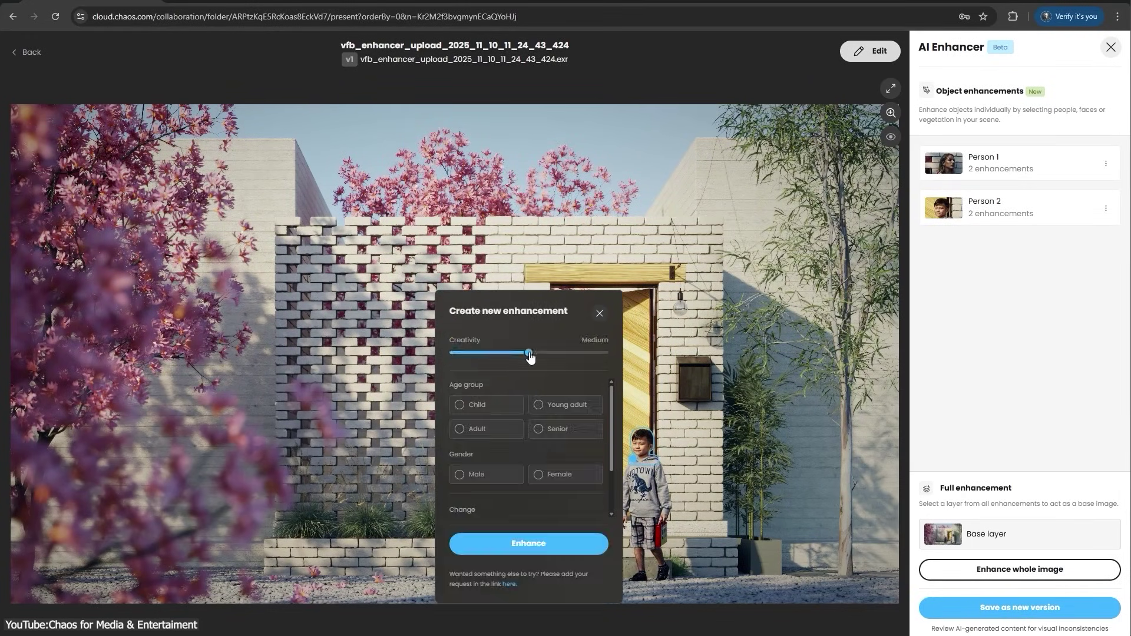
- Enhance the boy's face with Gender Male and Ethnicity European
left_click(487, 474)
scroll(503, 490, "down", 2)
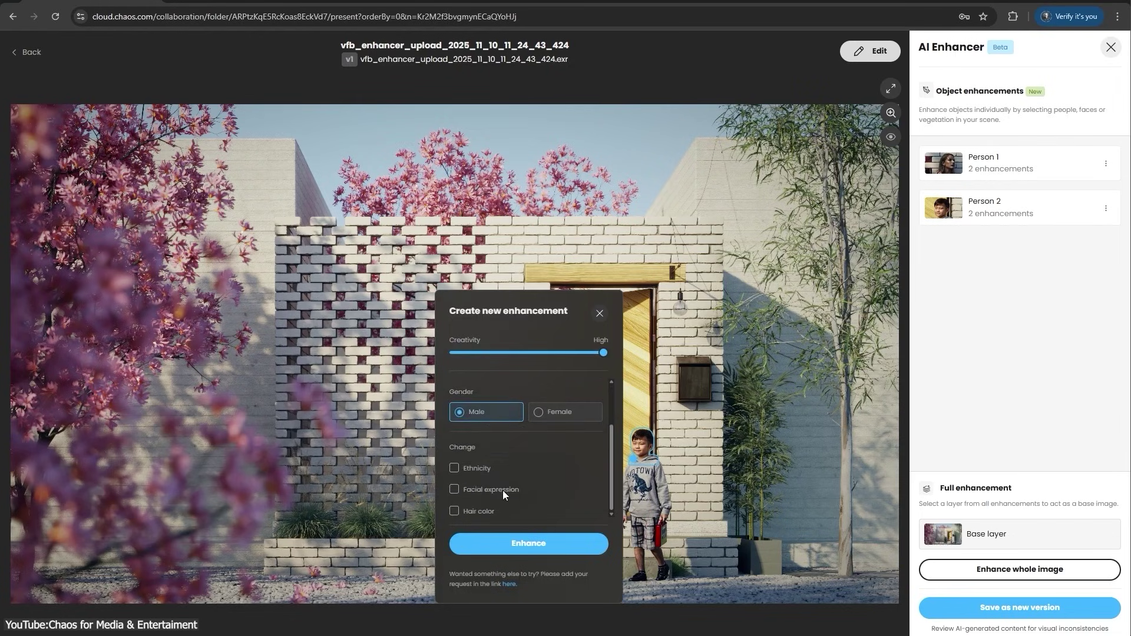
left_click(570, 465)
scroll(570, 464, "down", 1)
left_click(557, 468)
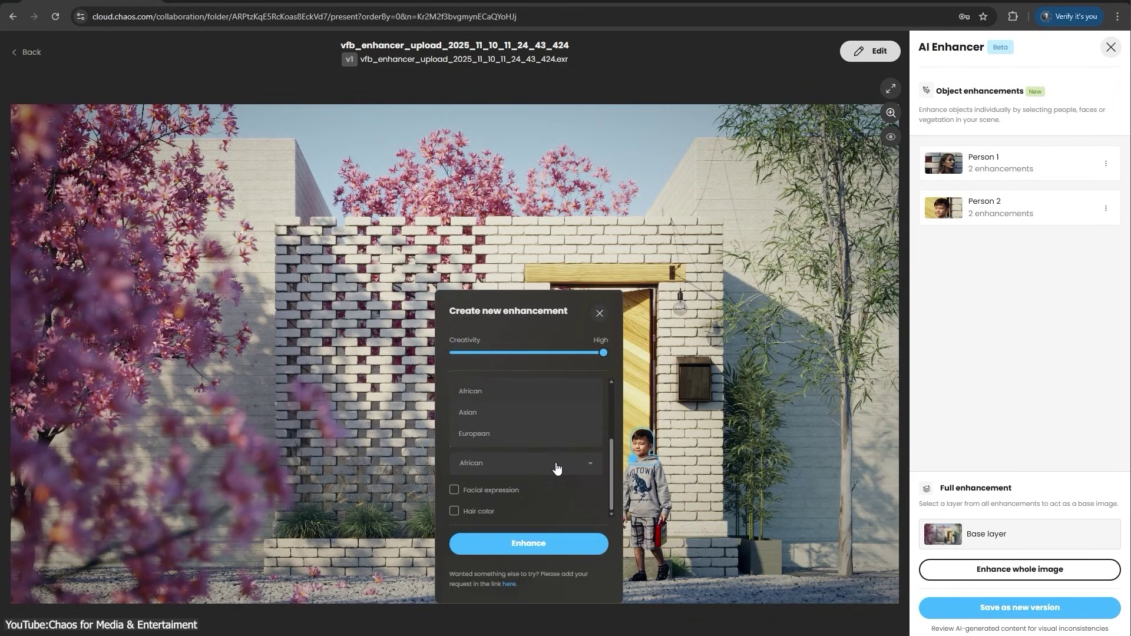
left_click(529, 546)
- Enhance the tree on the right and zoom in on the result
scroll(660, 469, "up", 5)
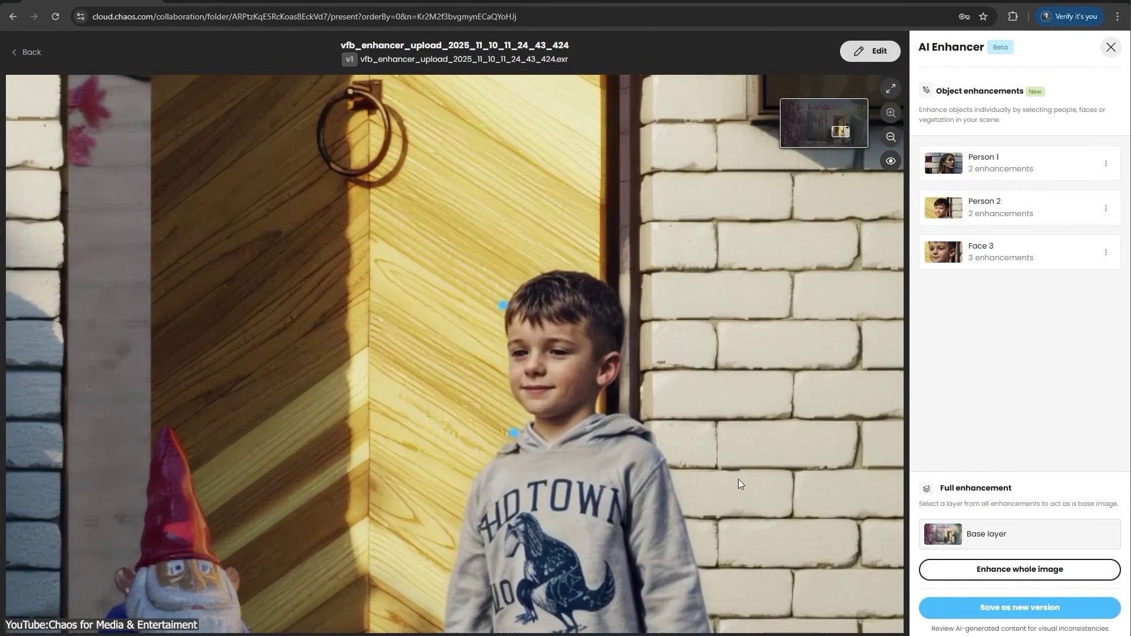
scroll(738, 479, "down", 5)
left_click(720, 392)
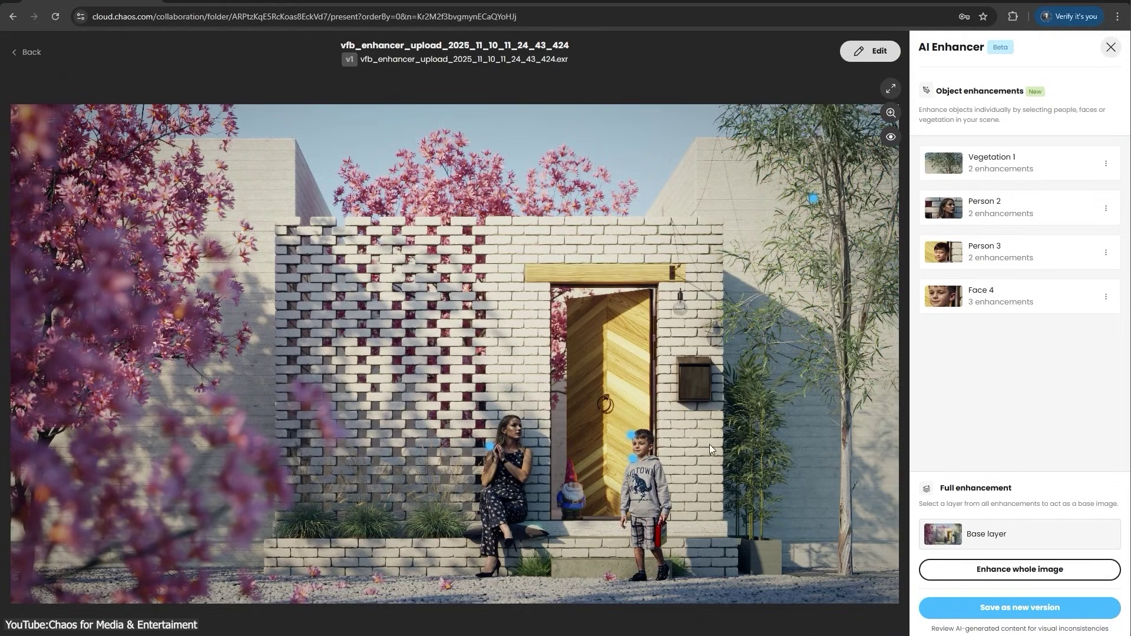
left_click(891, 112)
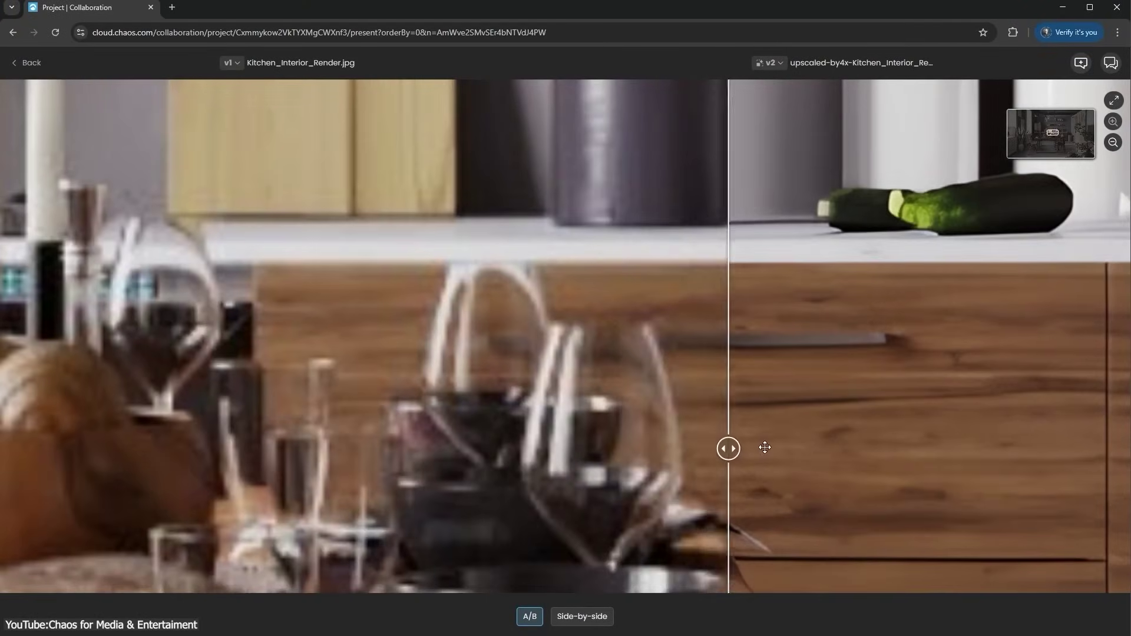
- Zoom around the table and shelves to compare Kitchen_Interior_Render v1 against its 4x v2
left_click(1112, 143)
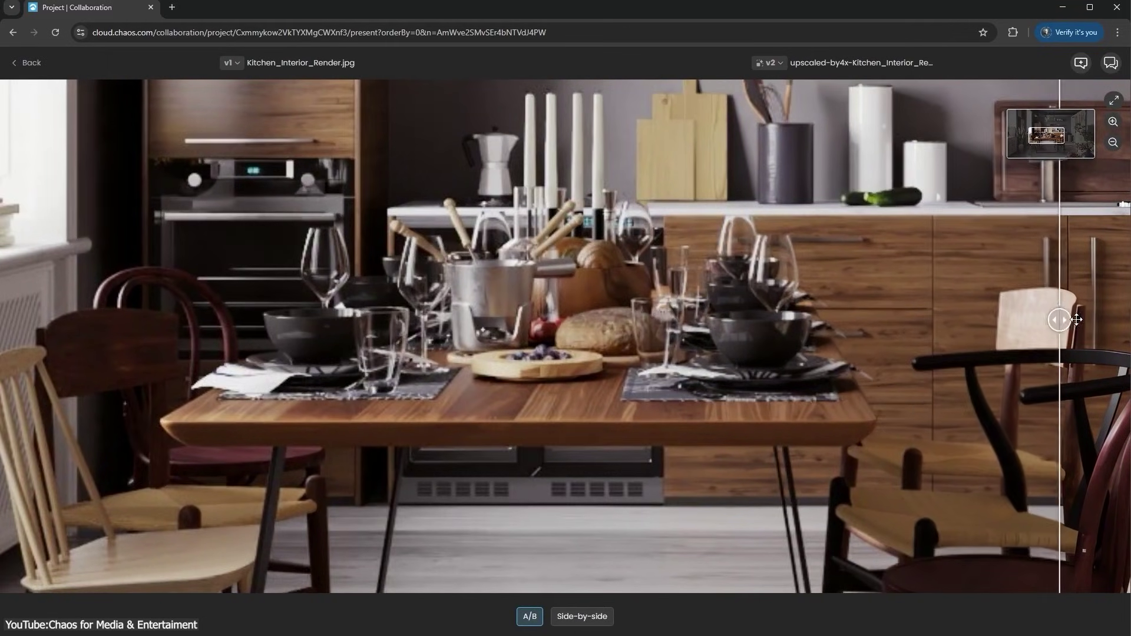
scroll(888, 329, "up", 2)
scroll(887, 330, "up", 5)
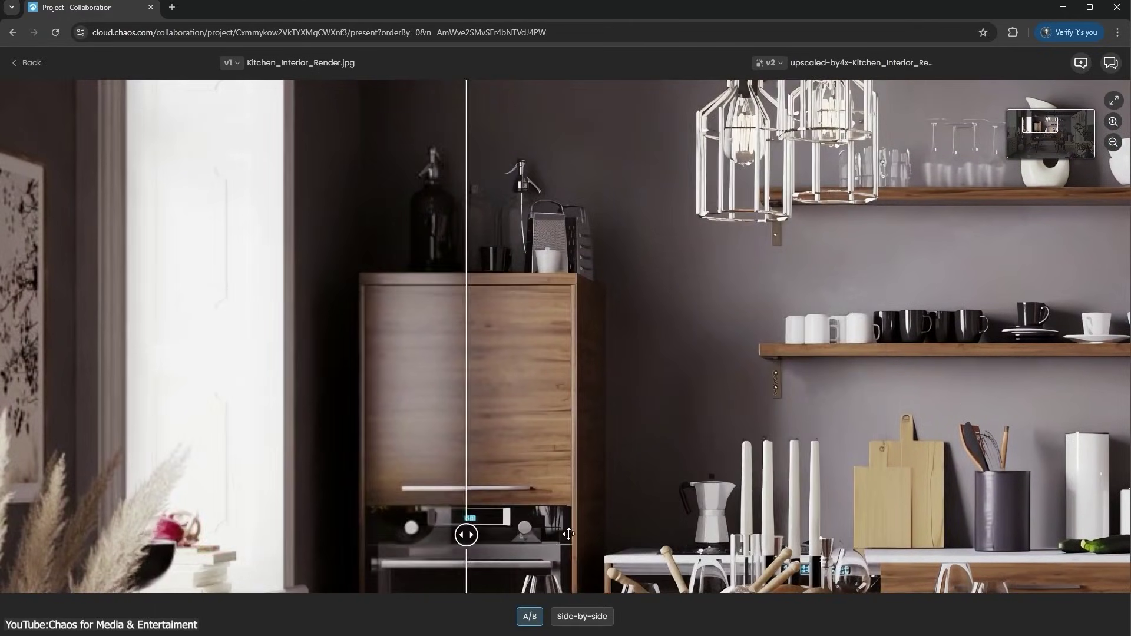
scroll(784, 321, "down", 5)
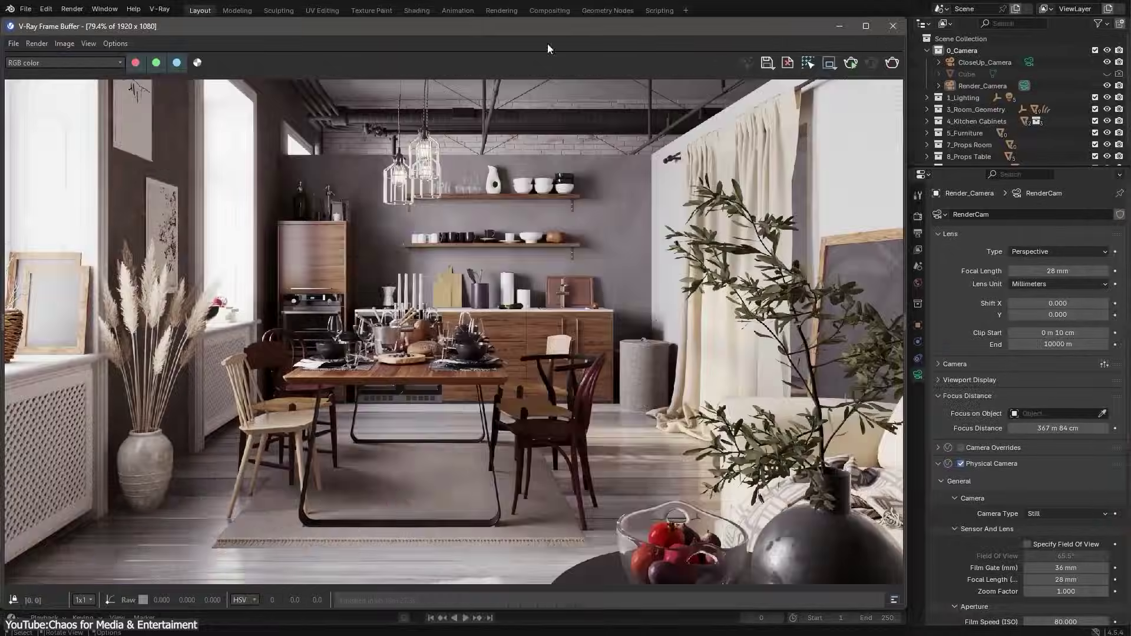
- Save the kitchen render from the VFB File menu
left_click(13, 43)
left_click(36, 75)
key("Return")
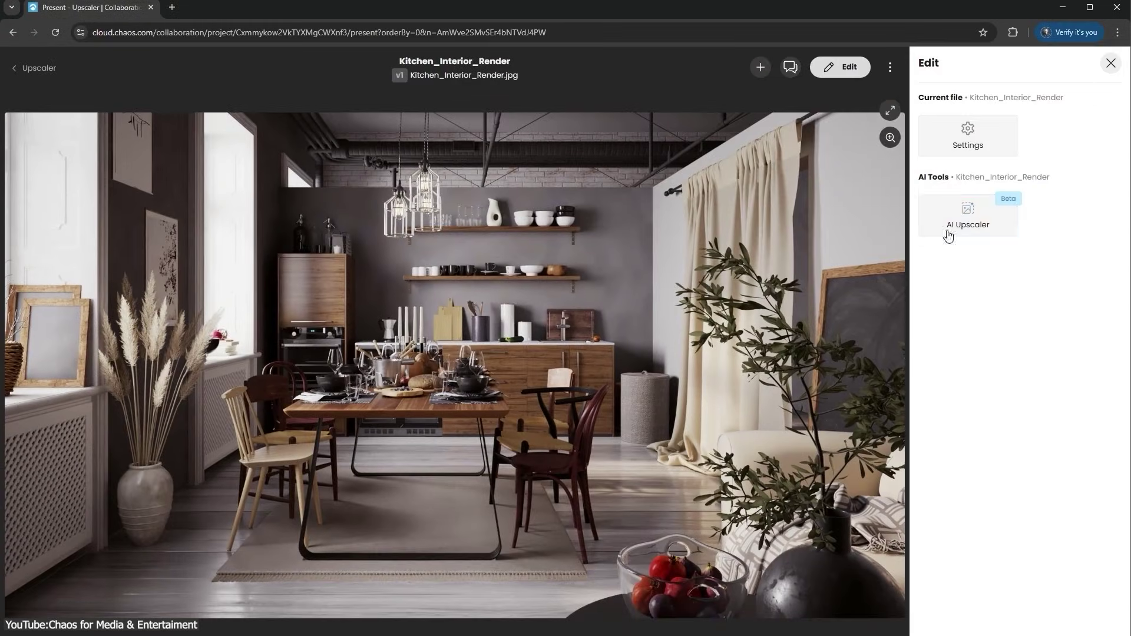
- Upscale the render 4x with the AI Upscaler and compare versions
left_click(968, 218)
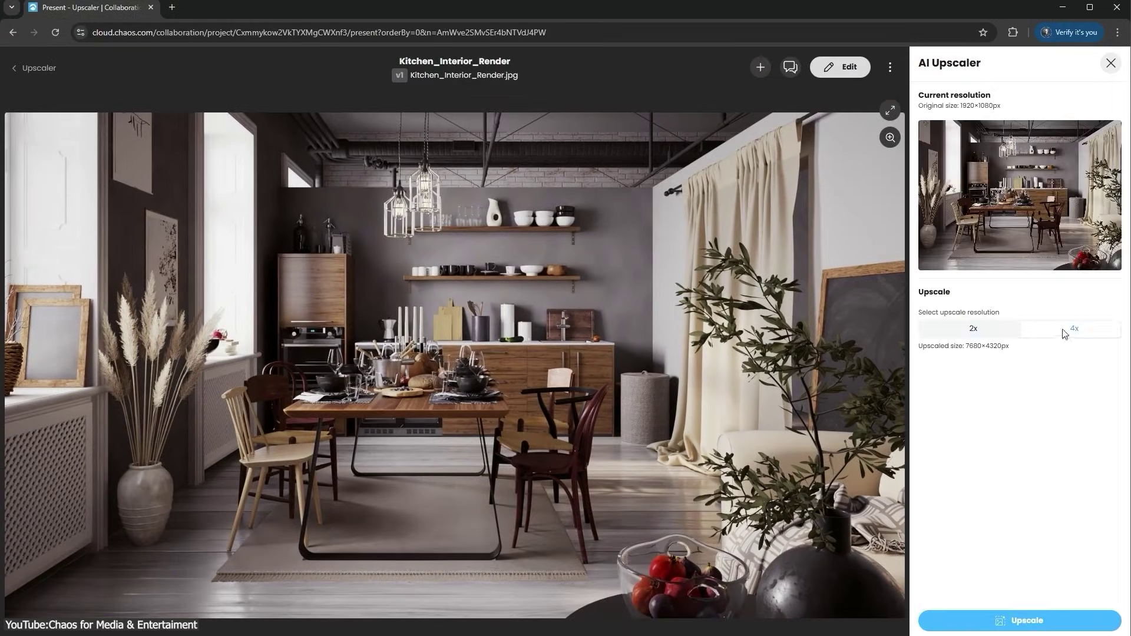
left_click(1028, 622)
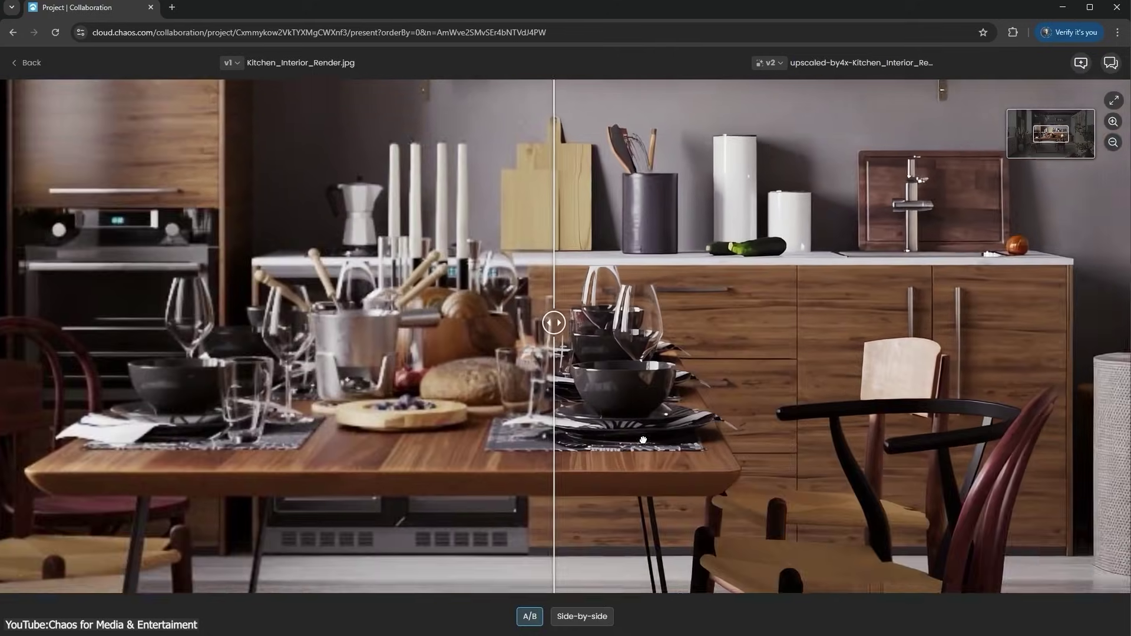
left_click(387, 82)
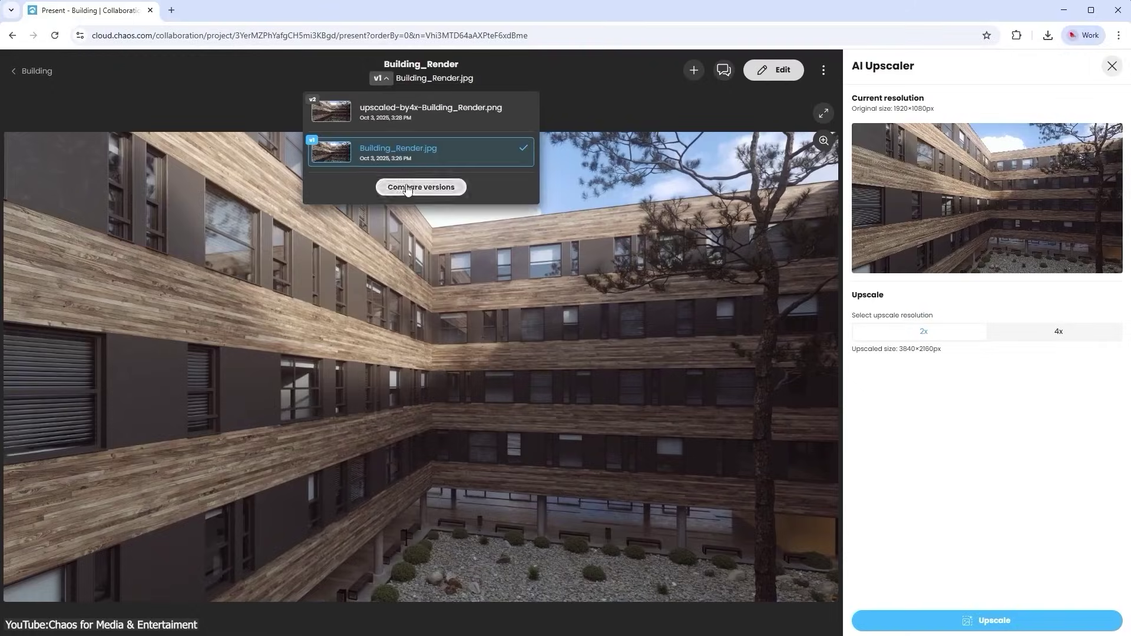
left_click(408, 188)
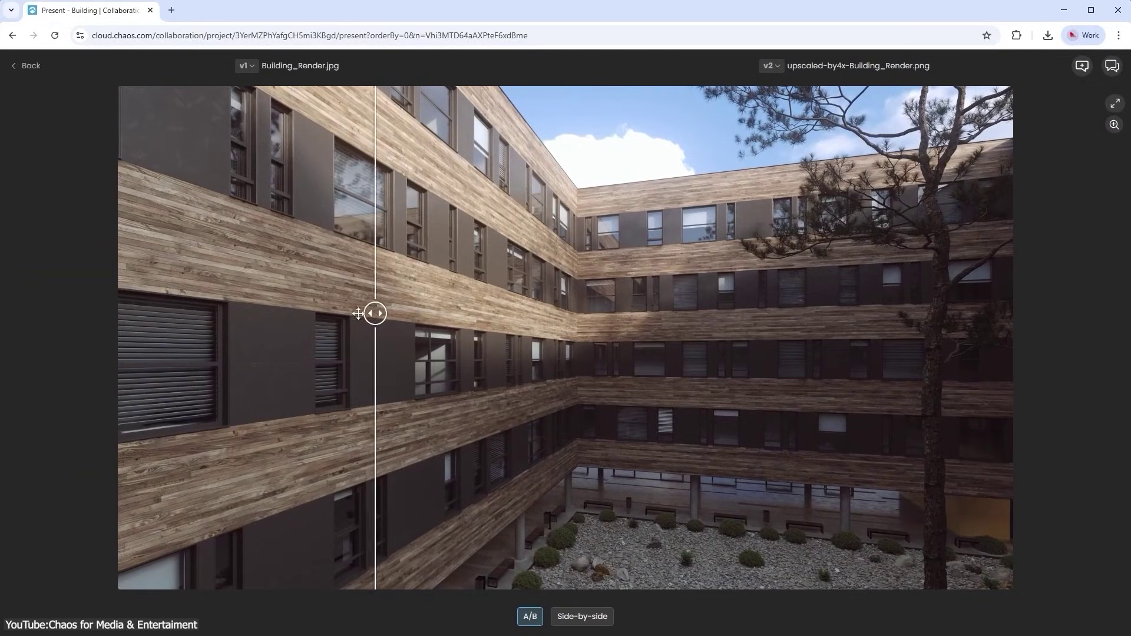
- Zoom into and pan across the building's wooden cladding in the A/B comparison
scroll(325, 292, "up", 5)
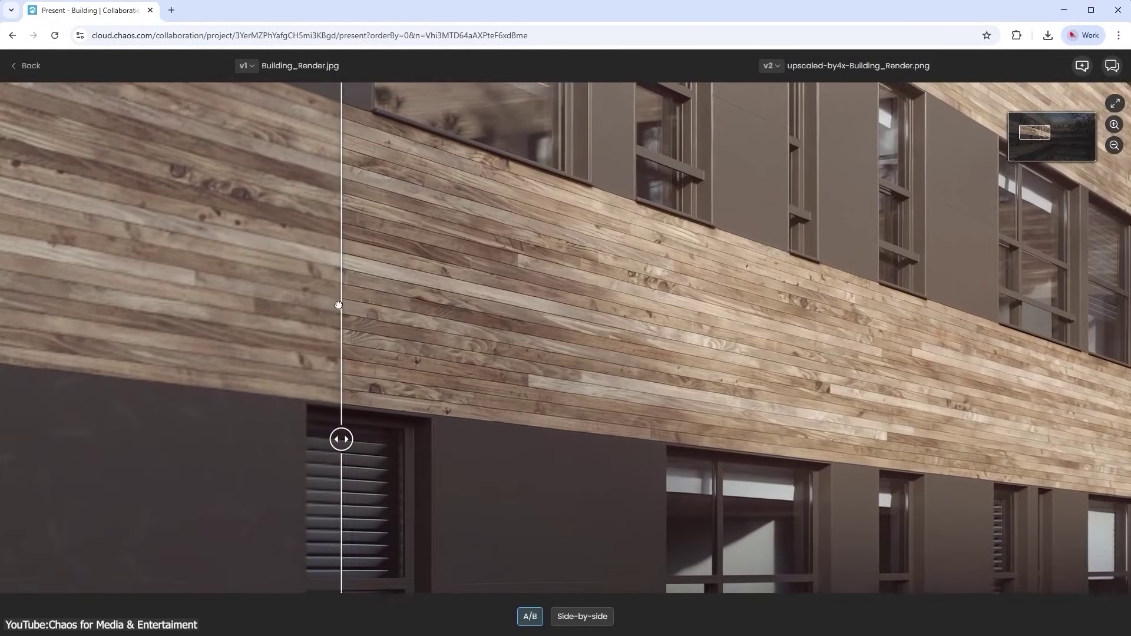
left_click_drag(339, 305, 510, 413)
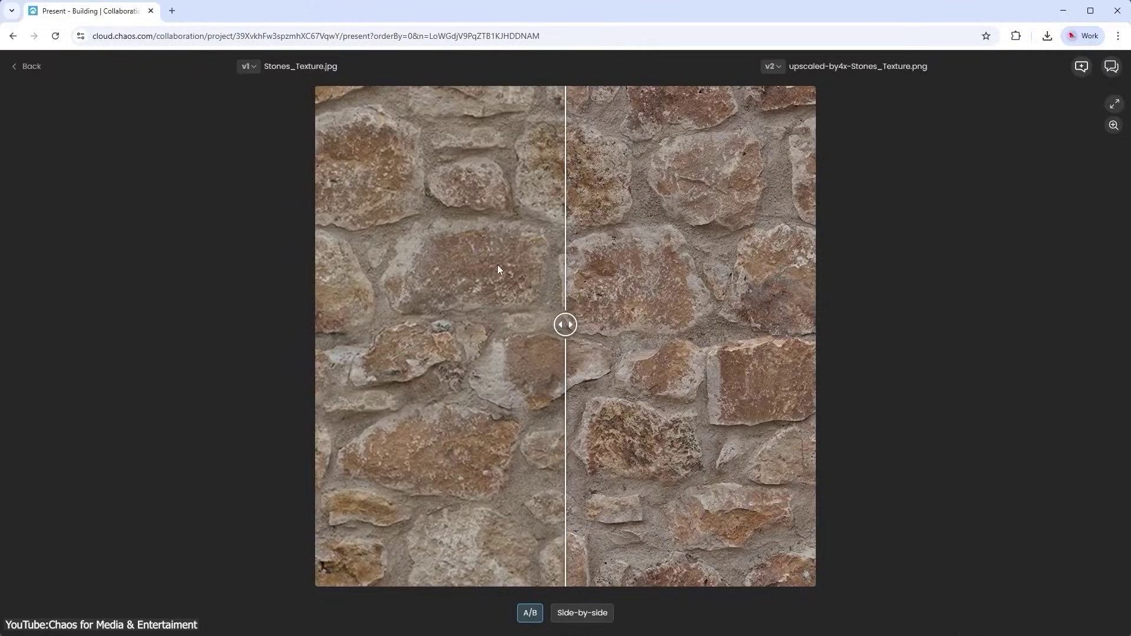
scroll(585, 342, "up", 5)
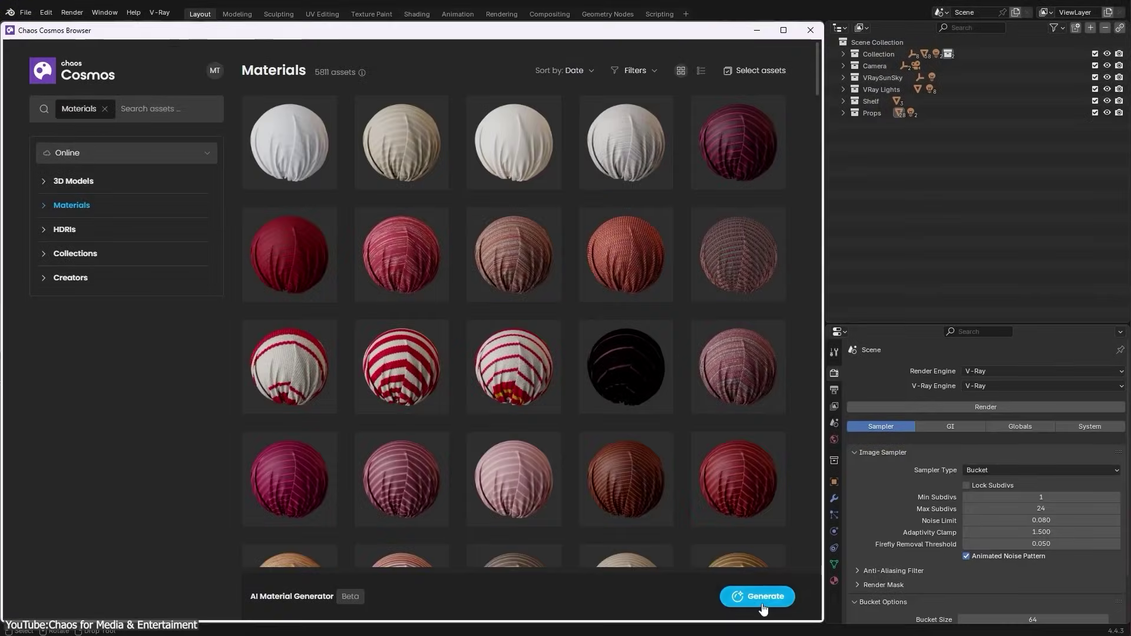
- Open AI Materials and load Leather.jpg as the source image
left_click(762, 598)
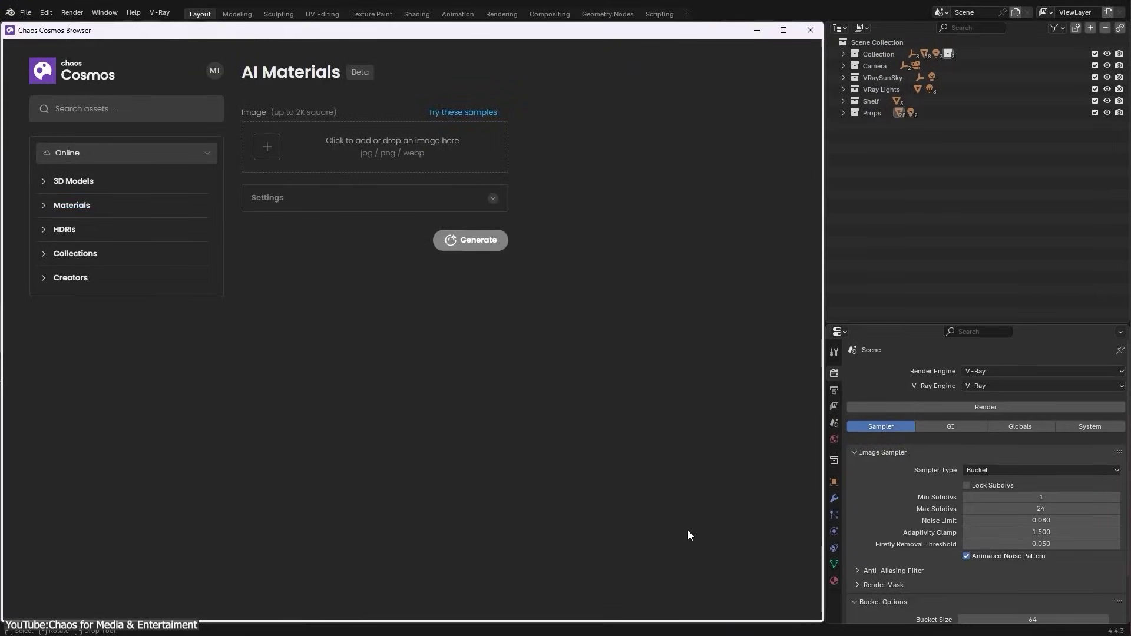
left_click(276, 155)
double_click(256, 148)
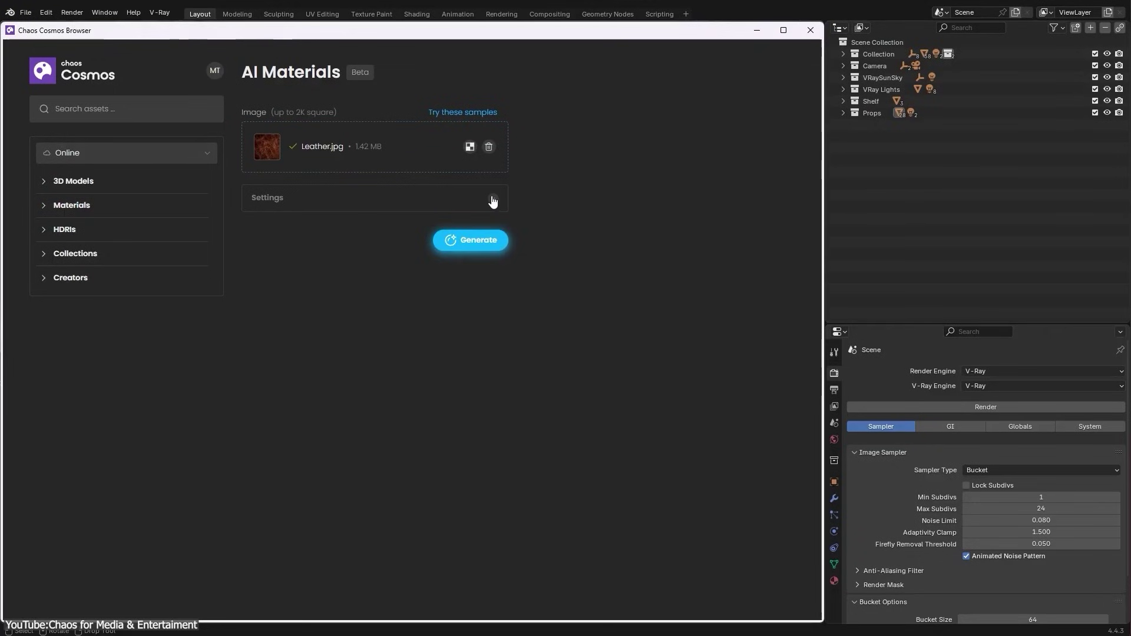
- Apply a Smart pattern for tiling in Settings and generate the 2K material
left_click(493, 199)
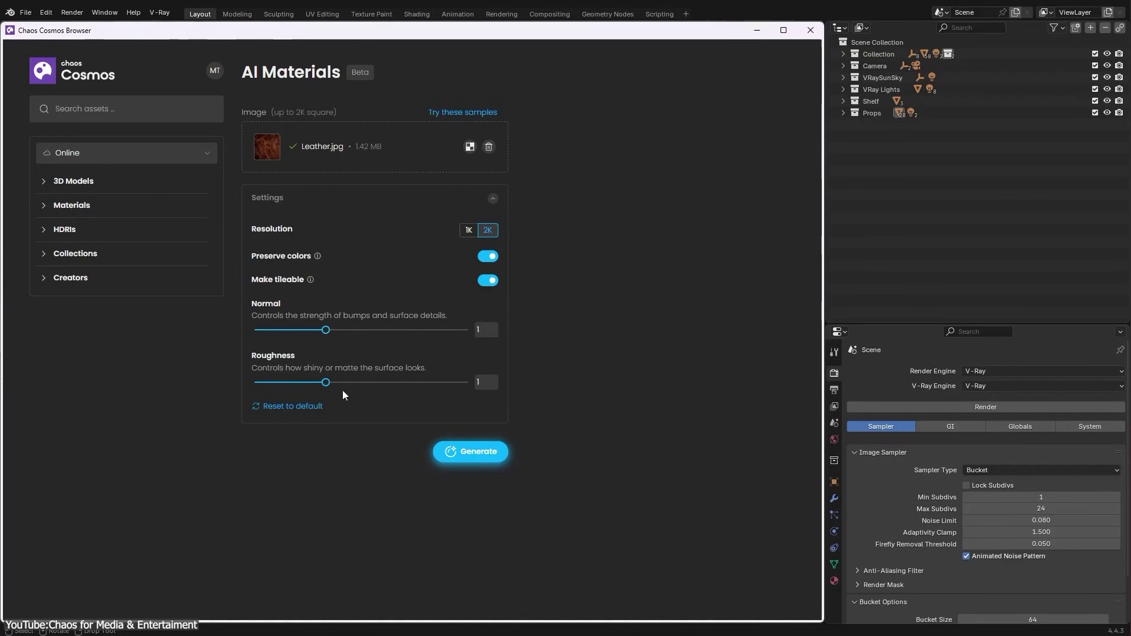
left_click(470, 148)
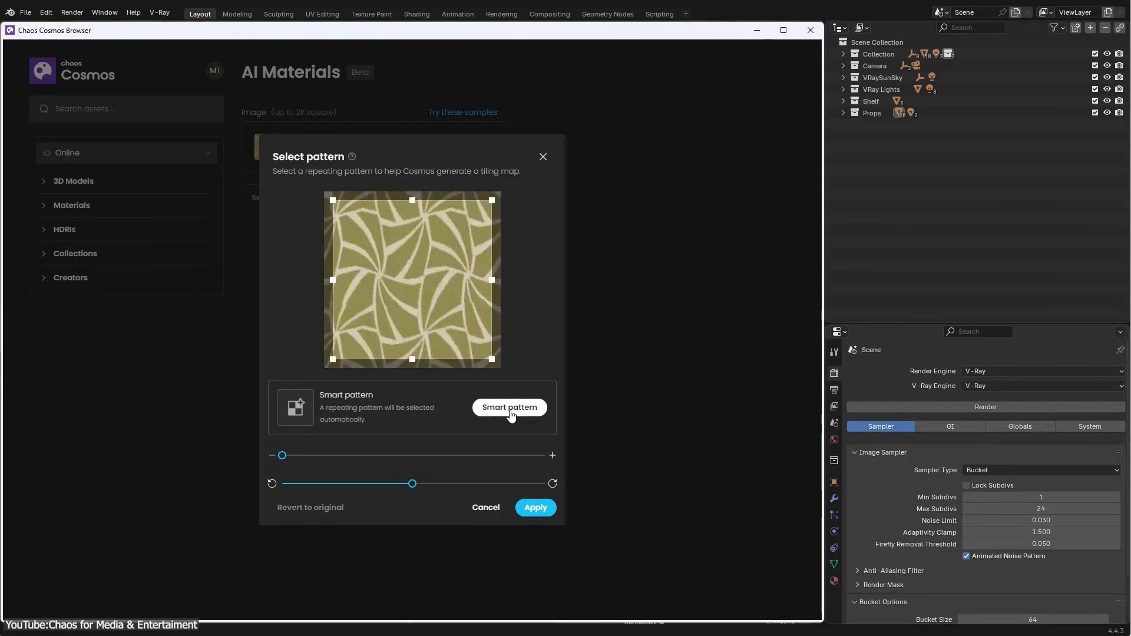
left_click(510, 408)
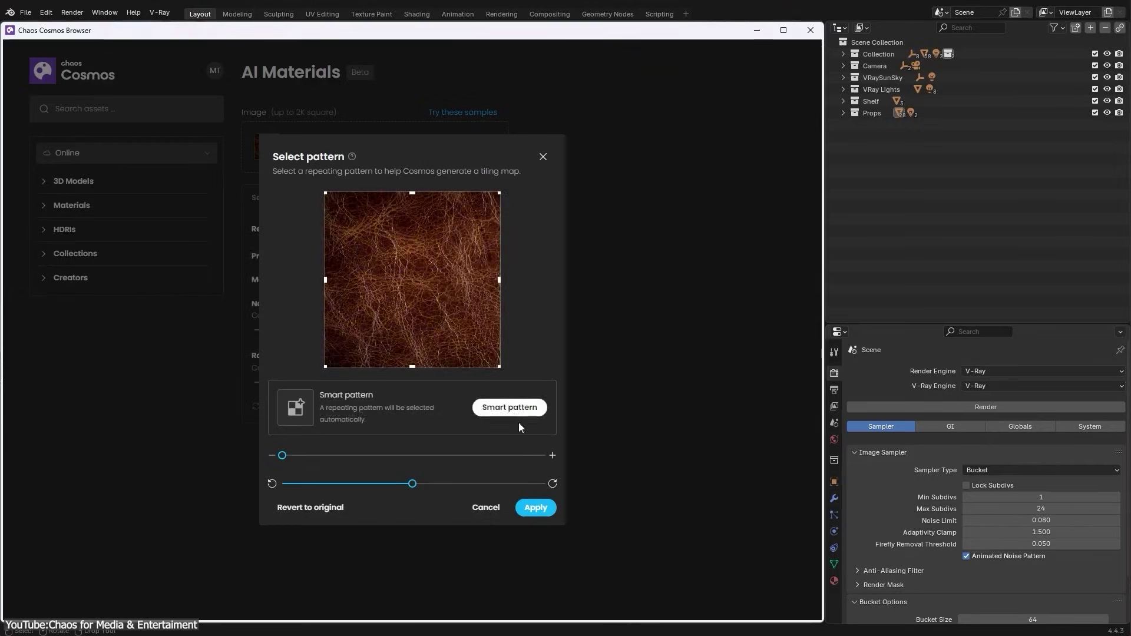
left_click(535, 507)
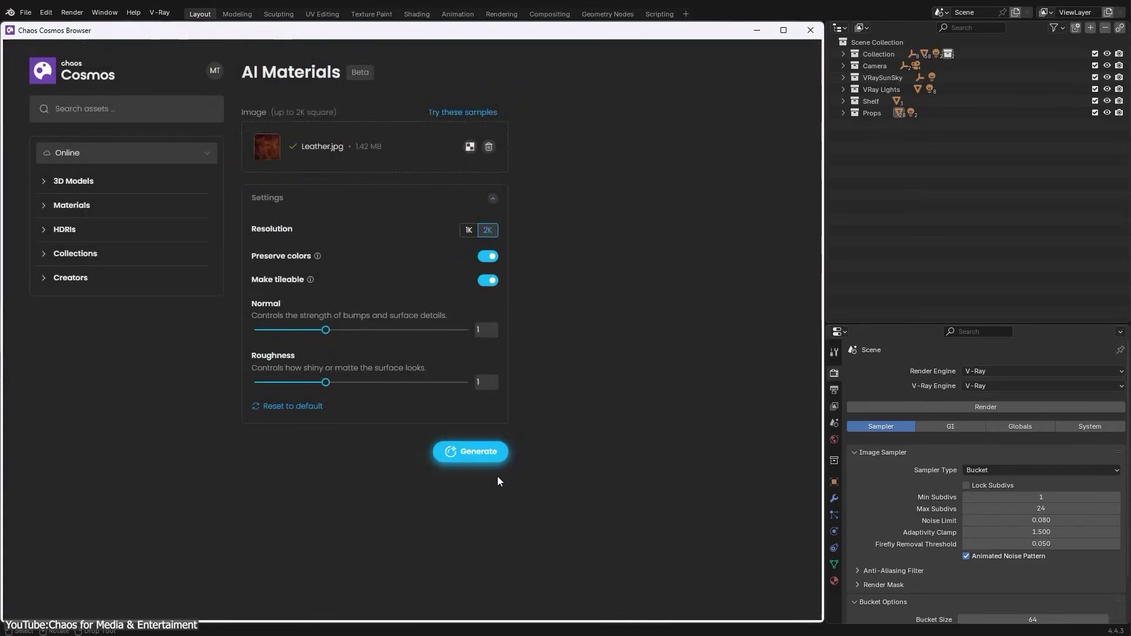
left_click(480, 456)
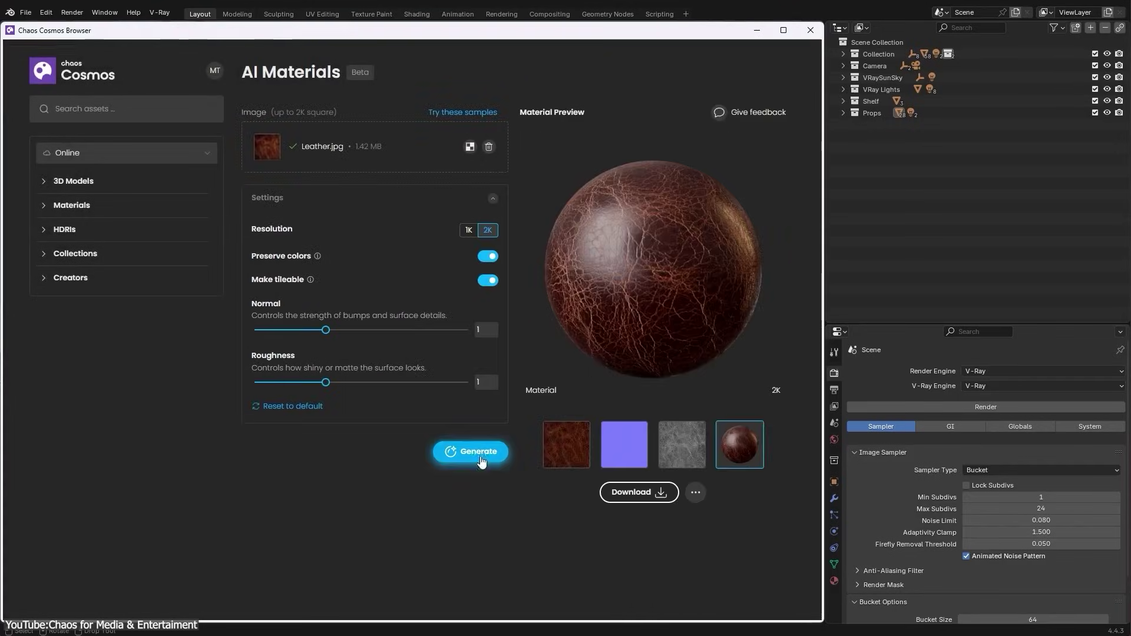
- Download the generated material under the name Leather
left_click(637, 498)
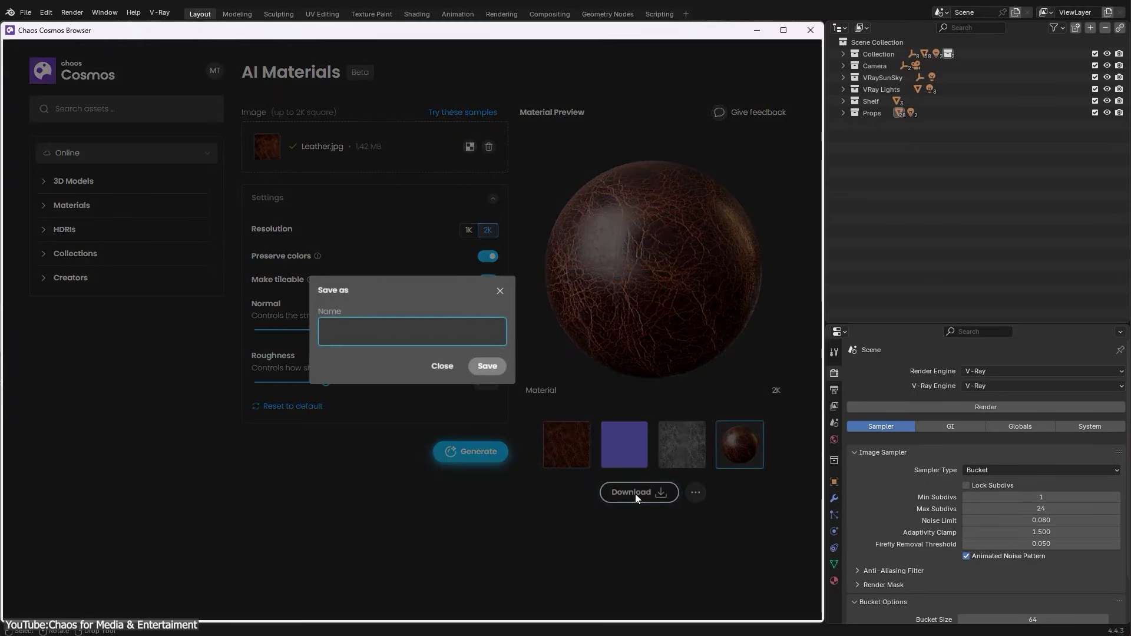
type("Leather")
left_click(488, 368)
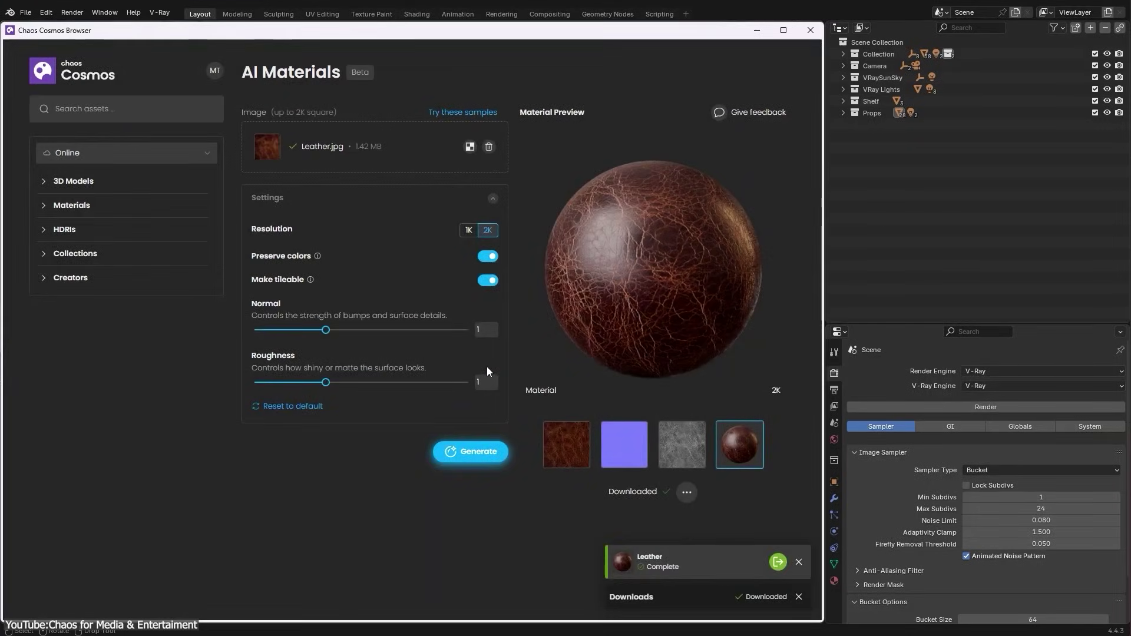
- Browse Downloaded assets and show the AI-Generated materials
left_click(147, 155)
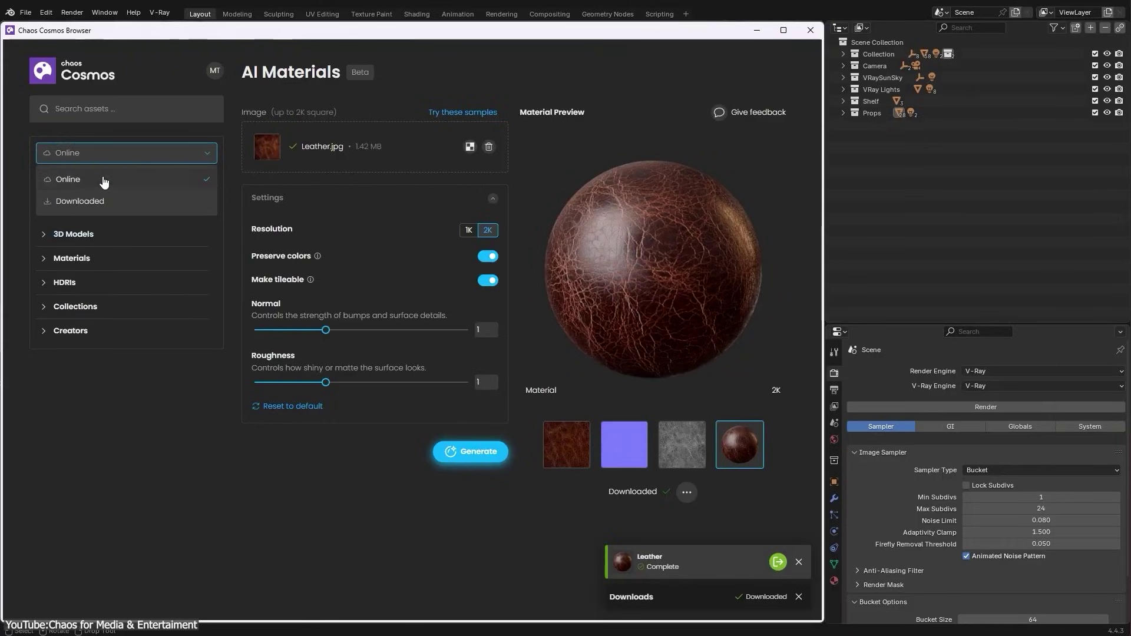
left_click(80, 202)
left_click(81, 205)
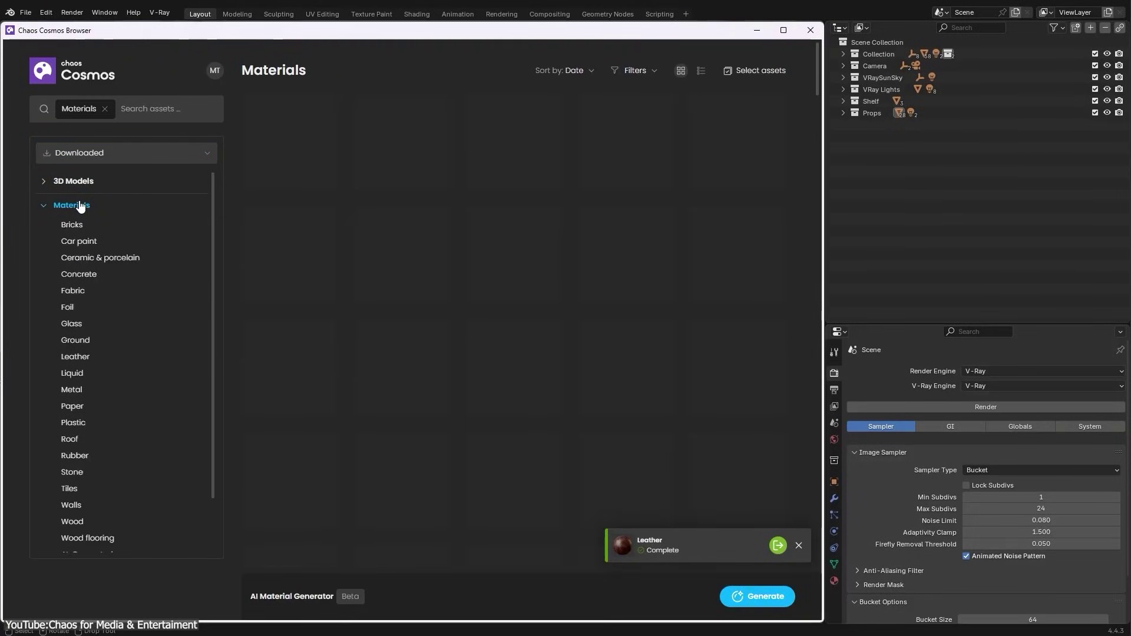
scroll(108, 288, "down", 2)
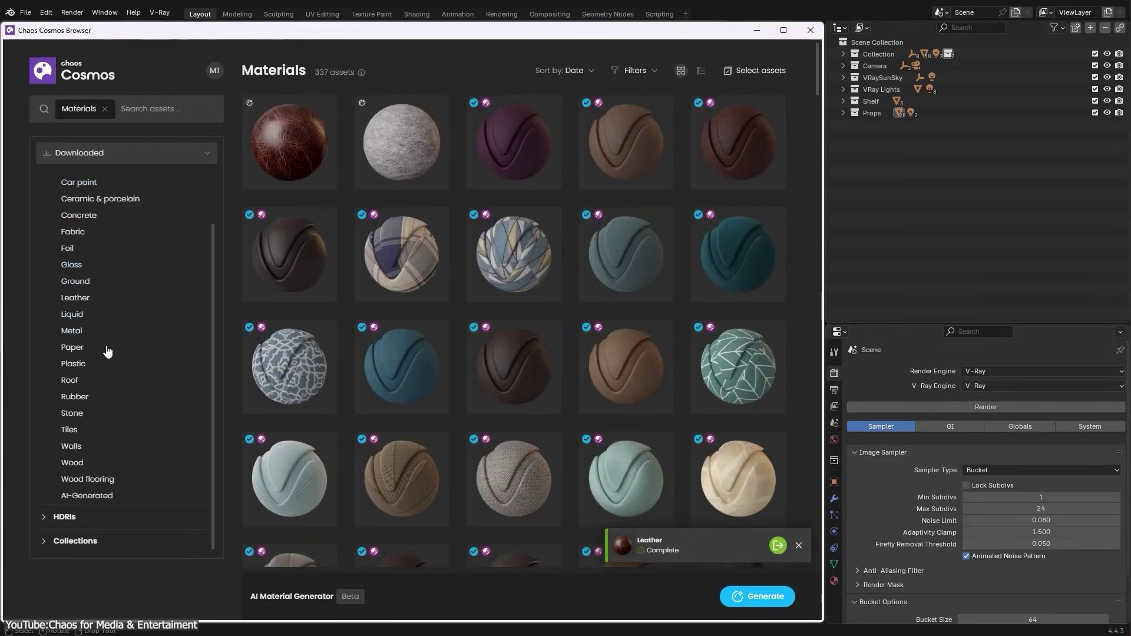
left_click(79, 497)
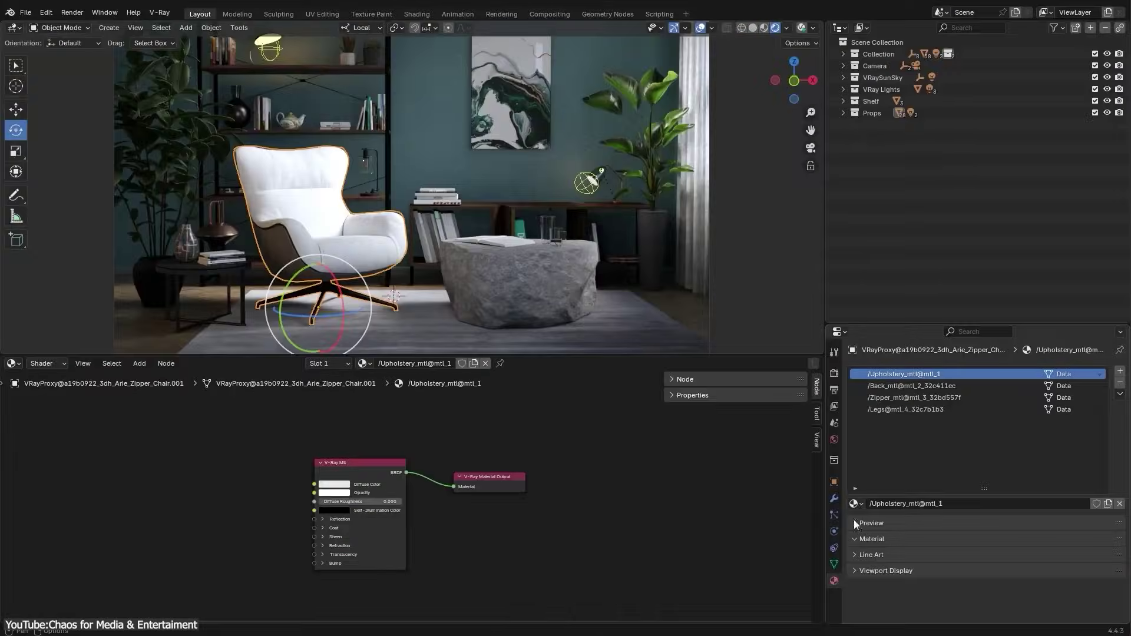
- Assign the Leather material to the chair's Upholstery_mtl_1 slot
left_click(853, 504)
left_click(895, 436)
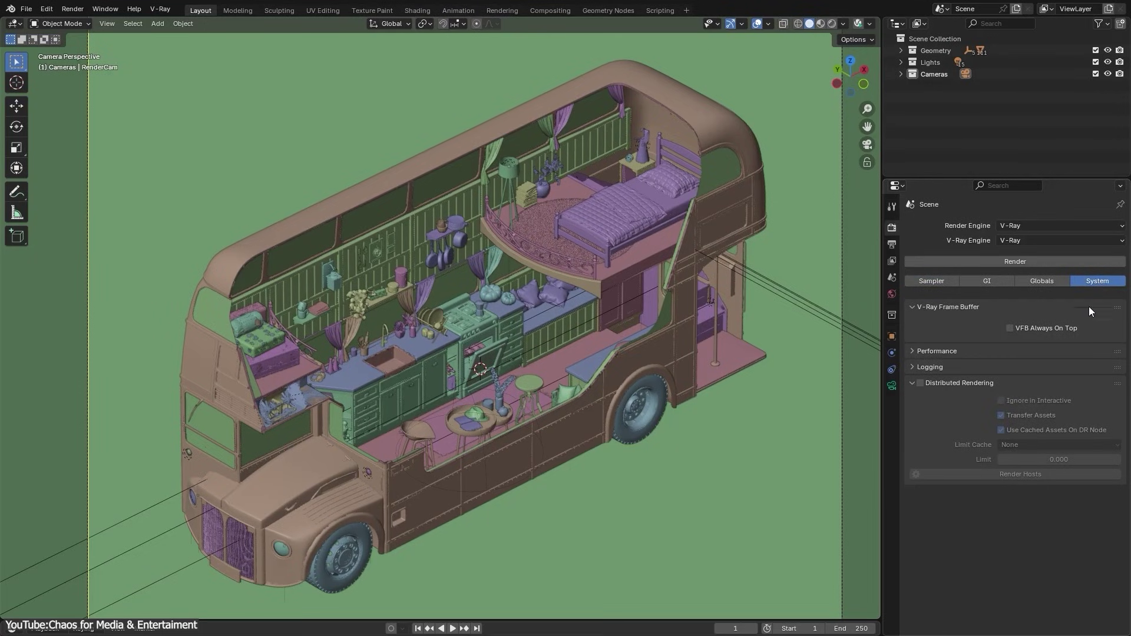
- Enable Distributed Rendering, check the three render hosts, and open the V-Ray VFB
left_click(920, 384)
left_click(965, 474)
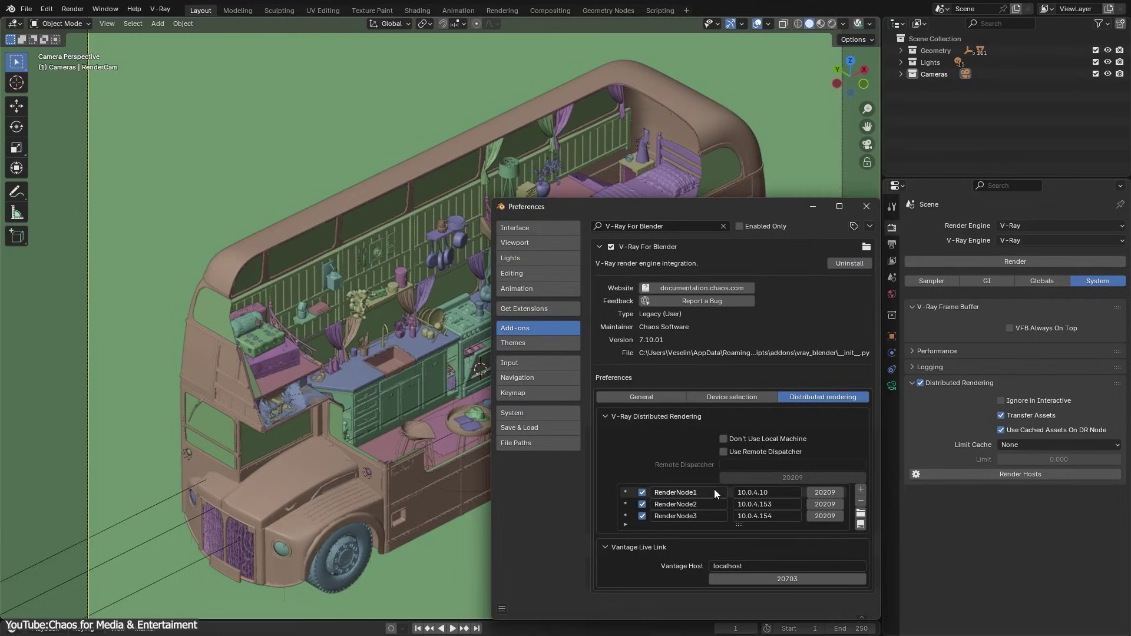
left_click(163, 11)
left_click(178, 24)
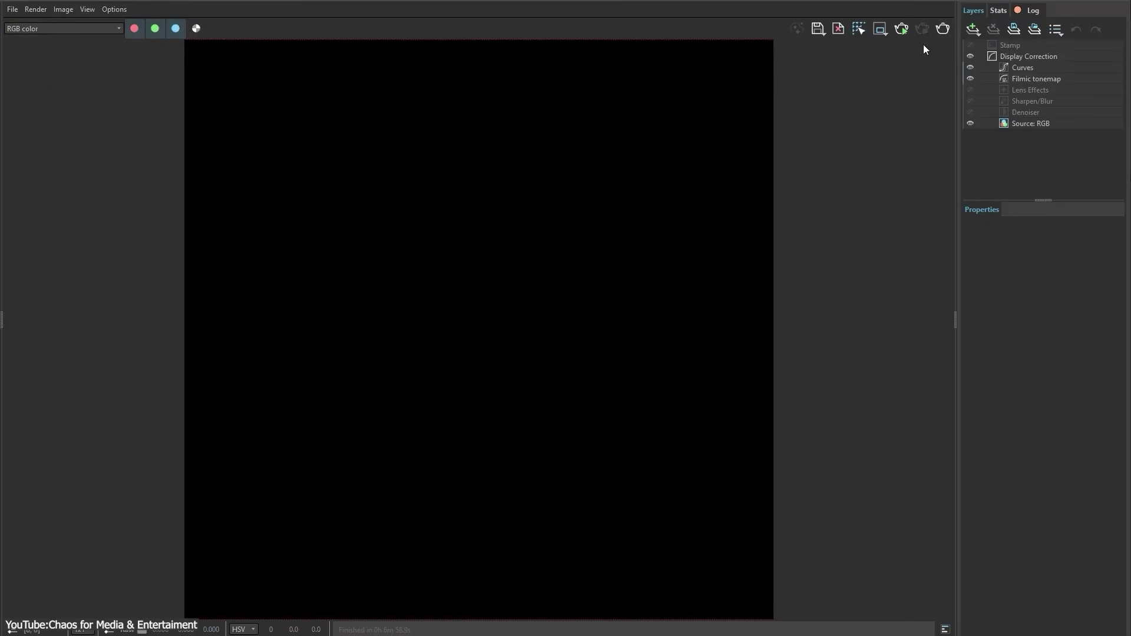
- Render the bus scene with the remote dispatcher enabled so network nodes share the buckets
left_click(943, 29)
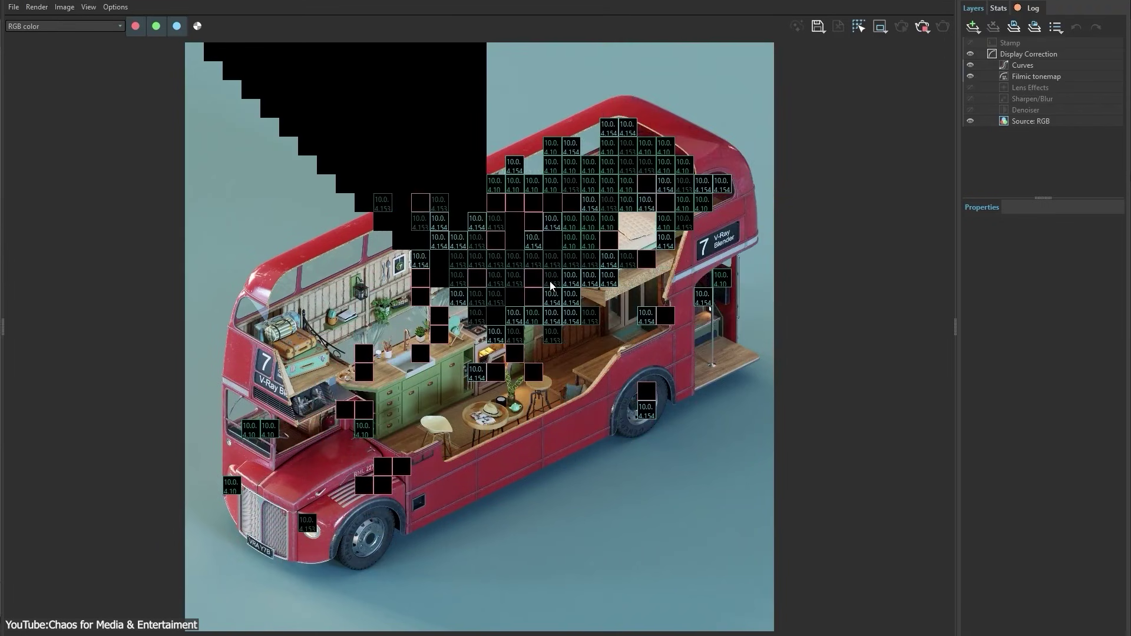
scroll(550, 286, "up", 3)
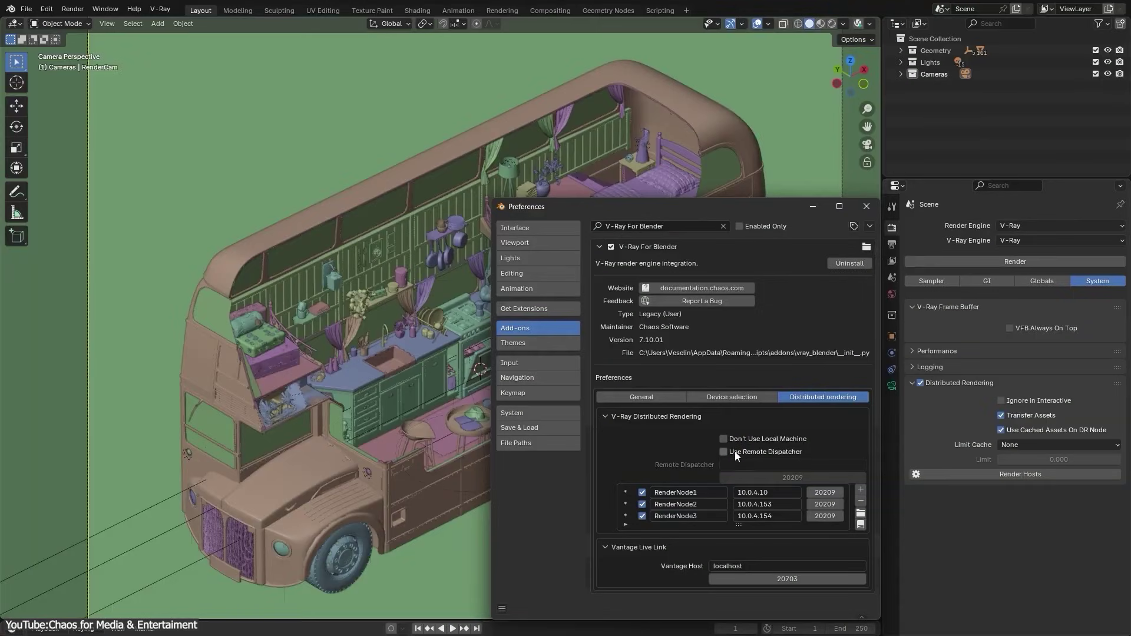
left_click(734, 451)
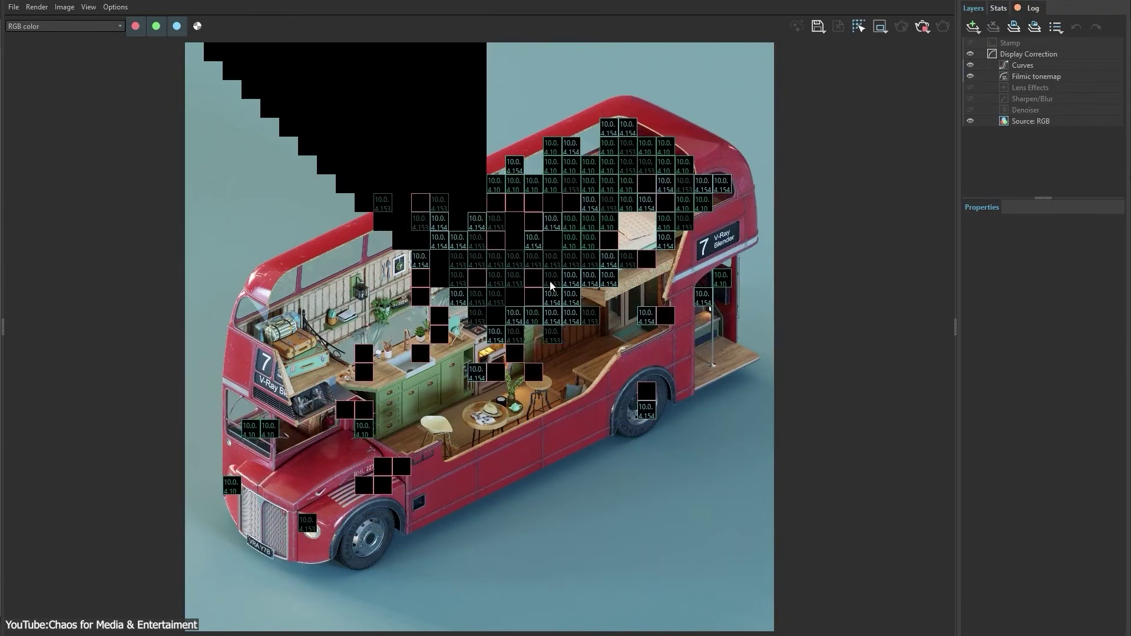
scroll(549, 196, "up", 2)
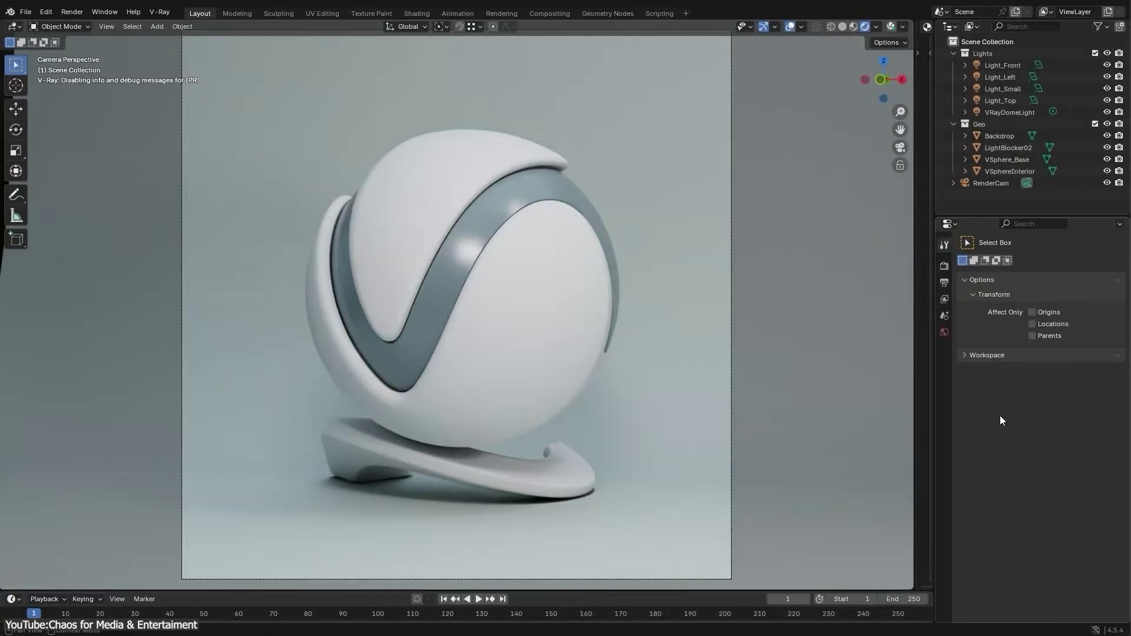
- Add V-Ray Fur to the VSphere_Base object
left_click(546, 325)
left_click(159, 12)
mouse_move(271, 151)
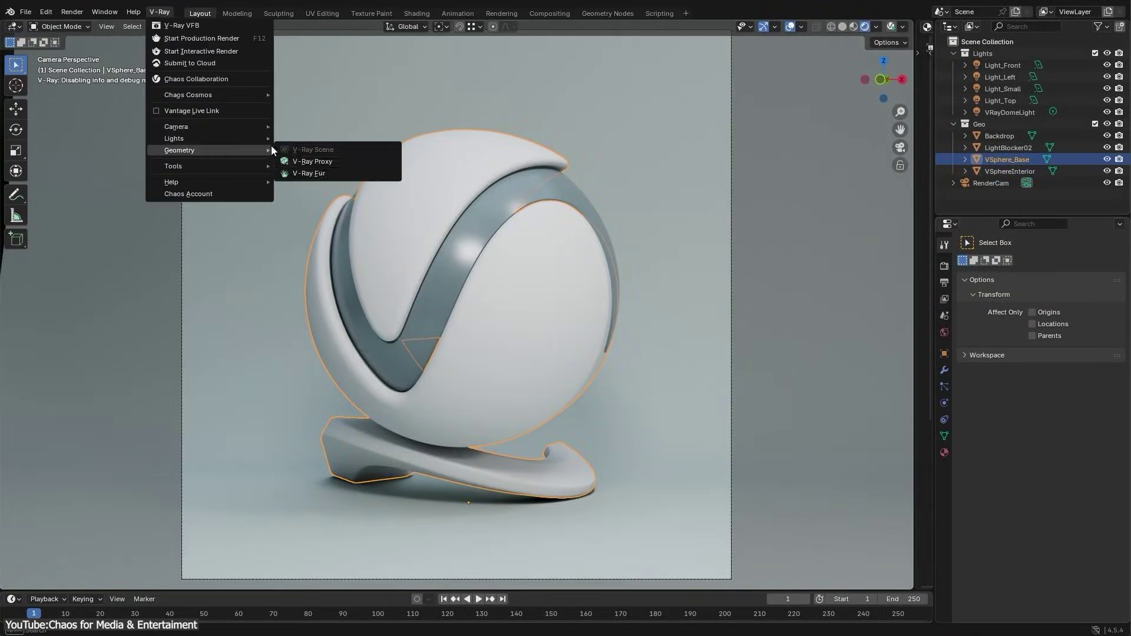
left_click(334, 173)
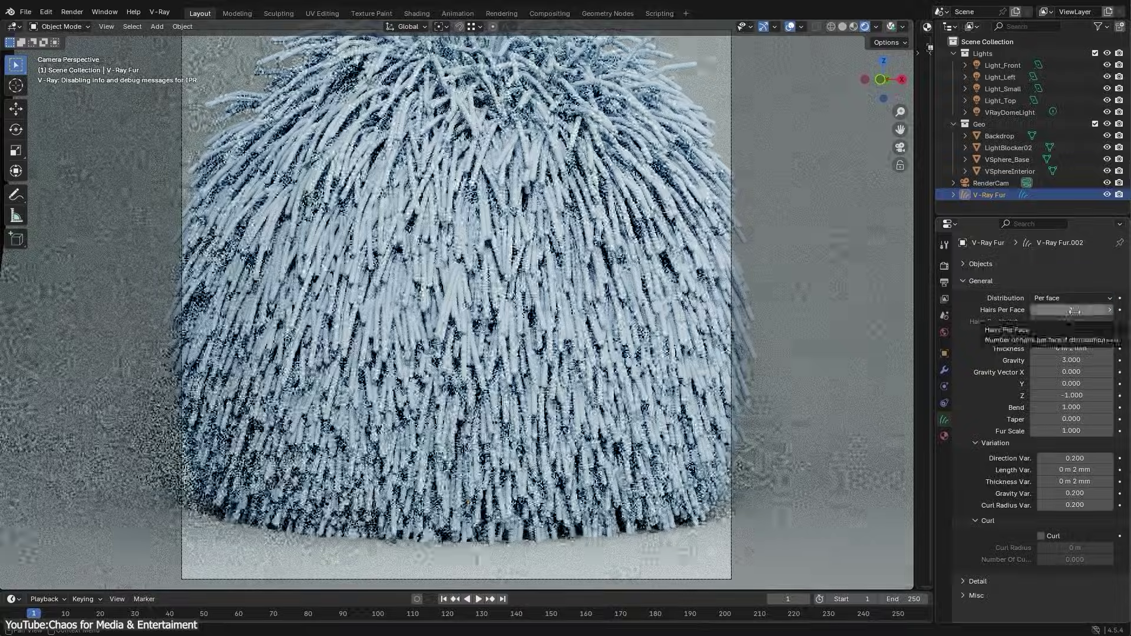
- Give the fur 3 cm length, 0.4 mm thickness, gravity 2 and taper 0.9
type("3")
key("Return")
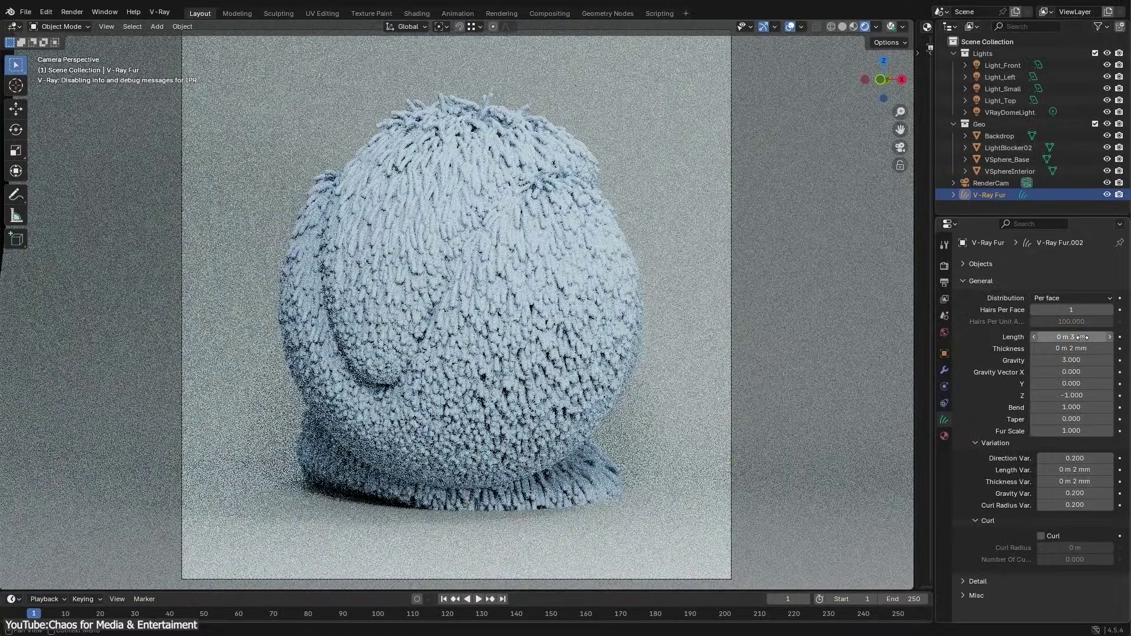
type("0.4")
key("Return")
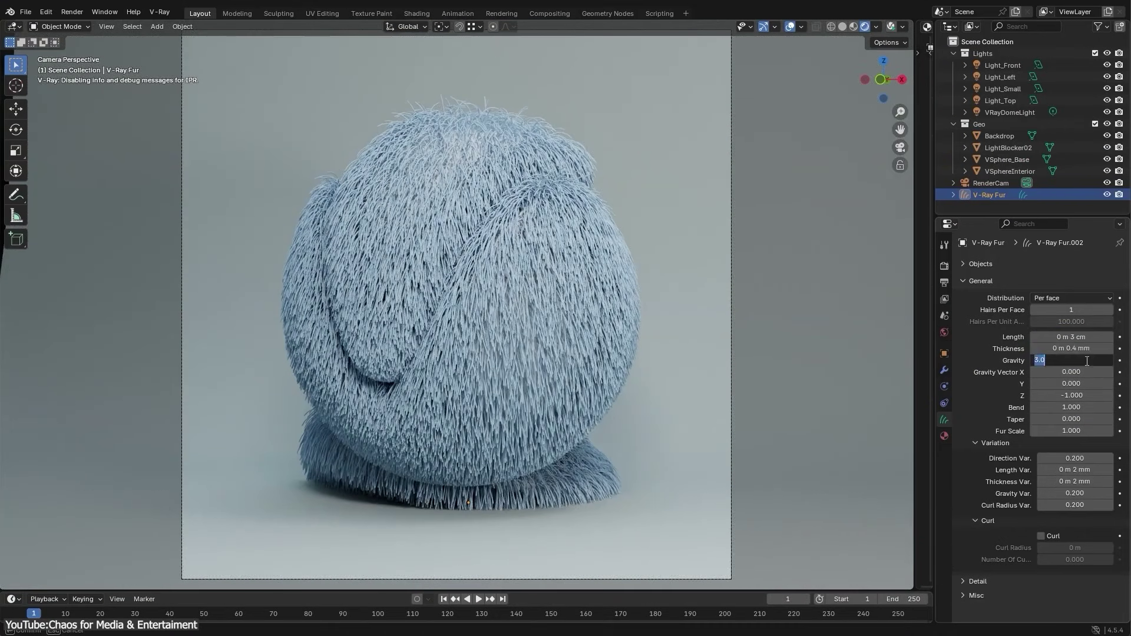
type("2")
key("Return")
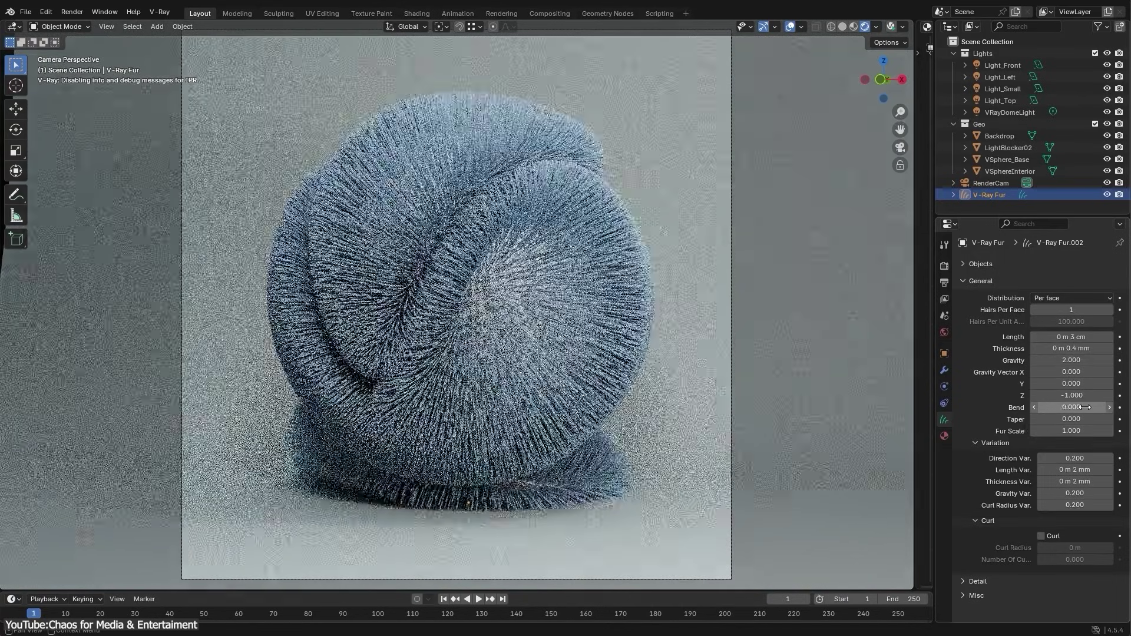
type("0.9")
key("Return")
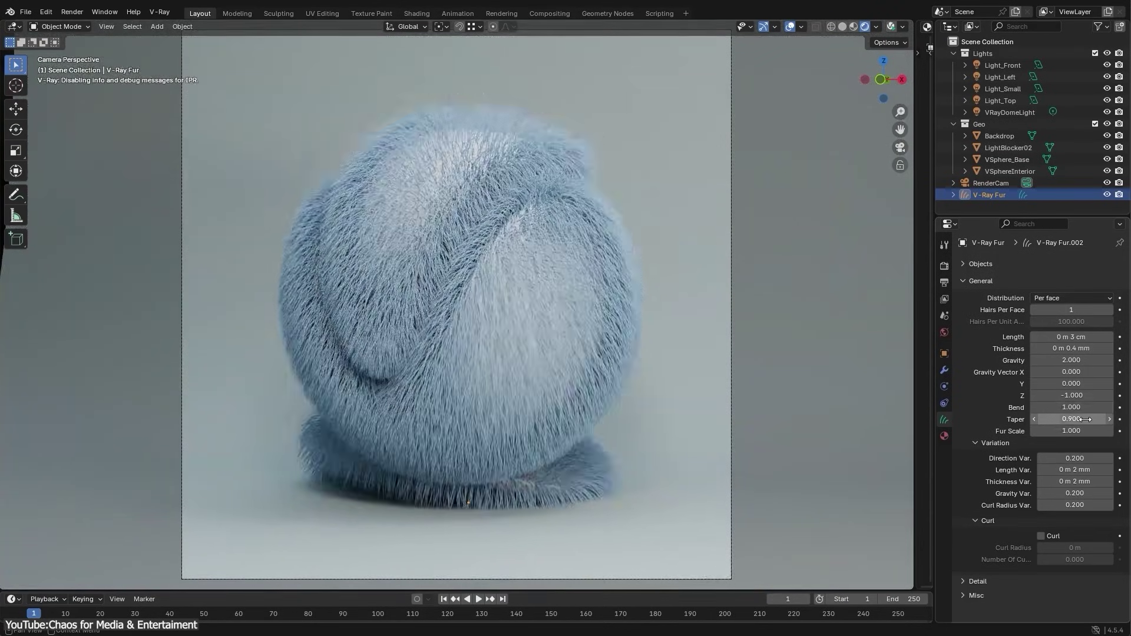
- Toggle the fur's Curl option and set Direction Var to 1
left_click(1041, 536)
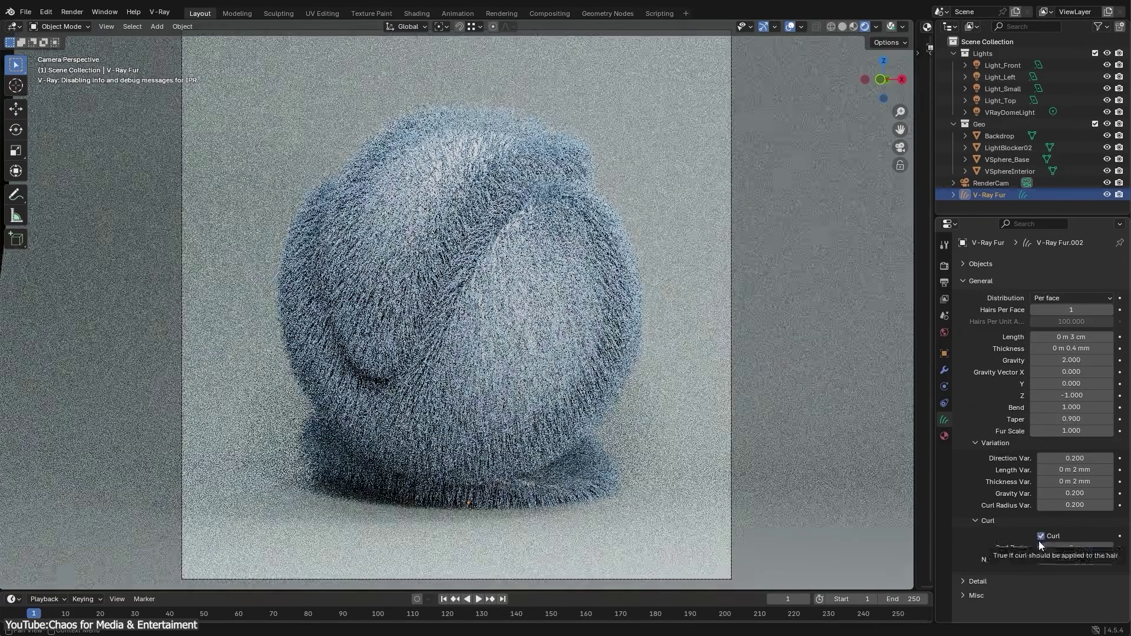
double_click(1076, 560)
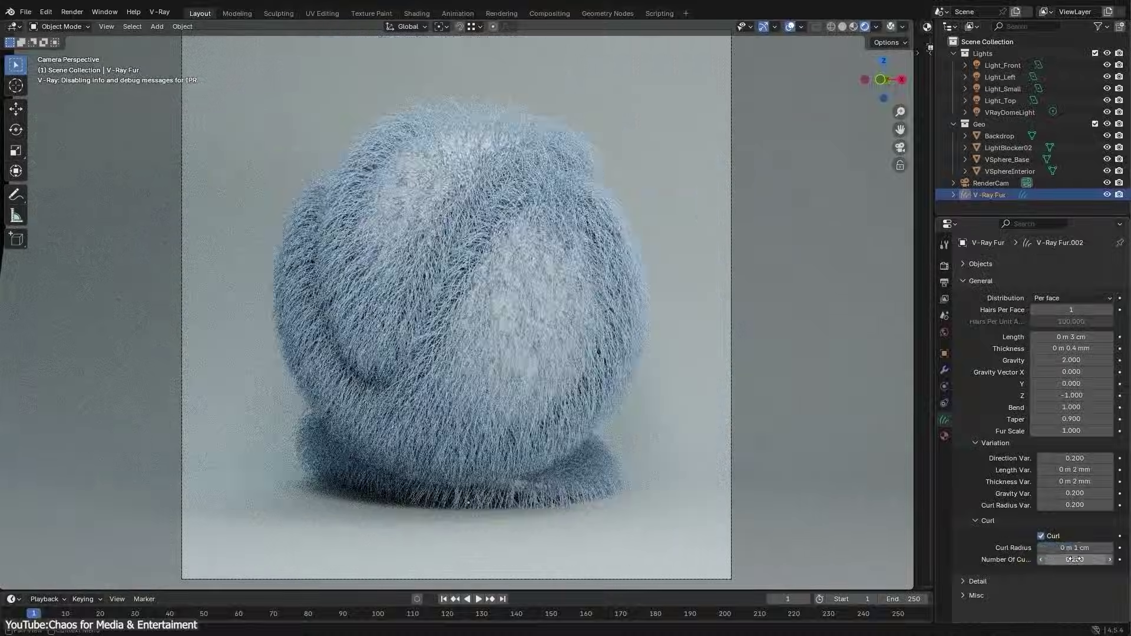
double_click(1076, 459)
type("1")
key("Return")
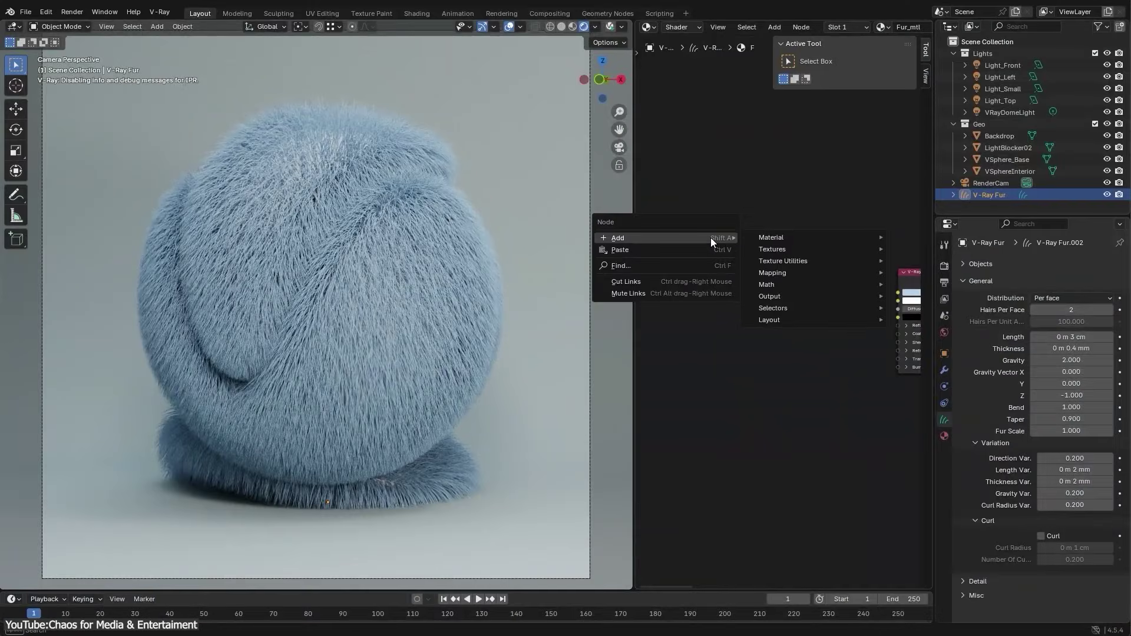
- Add a V-Ray Hair Sampler and a V-Ray Mix, linking Hair Color to Mix Map
mouse_move(789, 255)
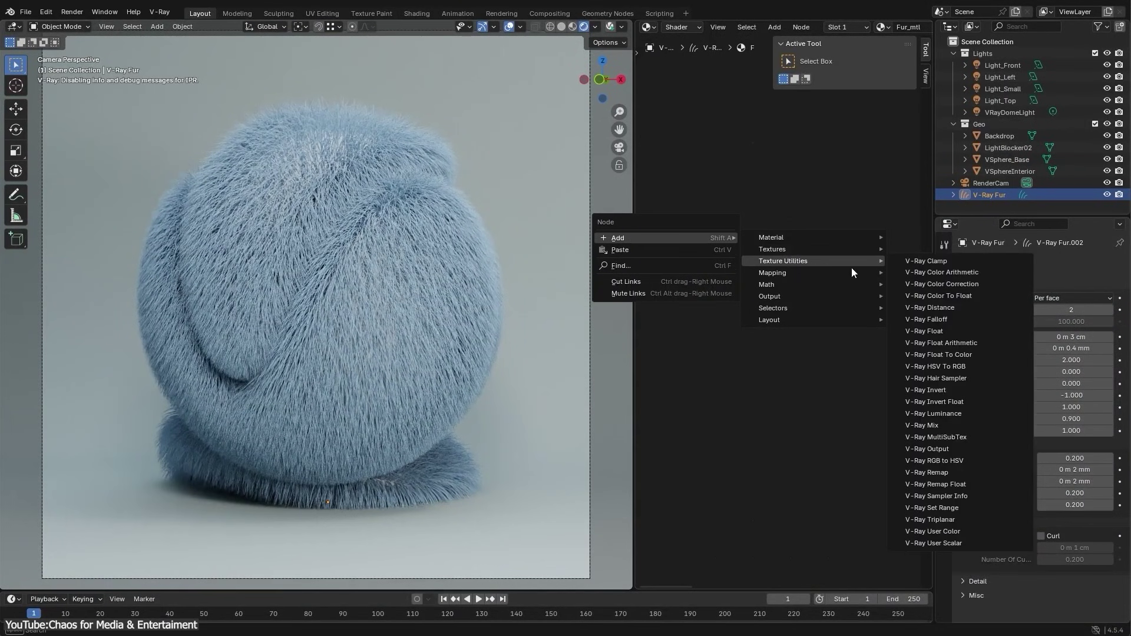
left_click(936, 379)
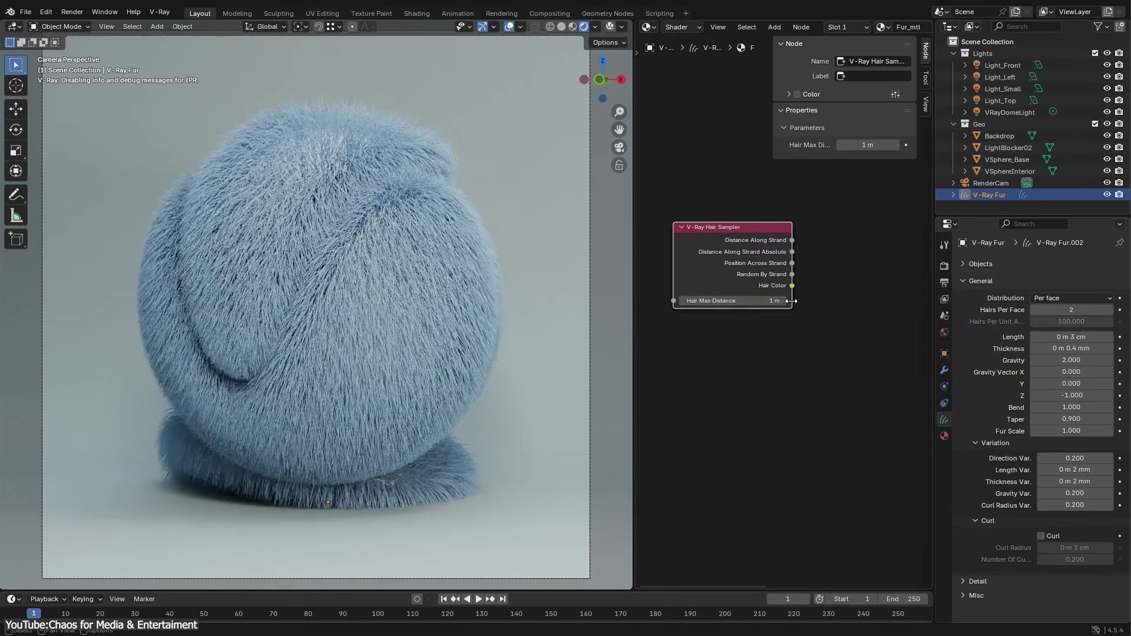
key("shift+a")
mouse_move(836, 304)
left_click(981, 461)
left_click(782, 262)
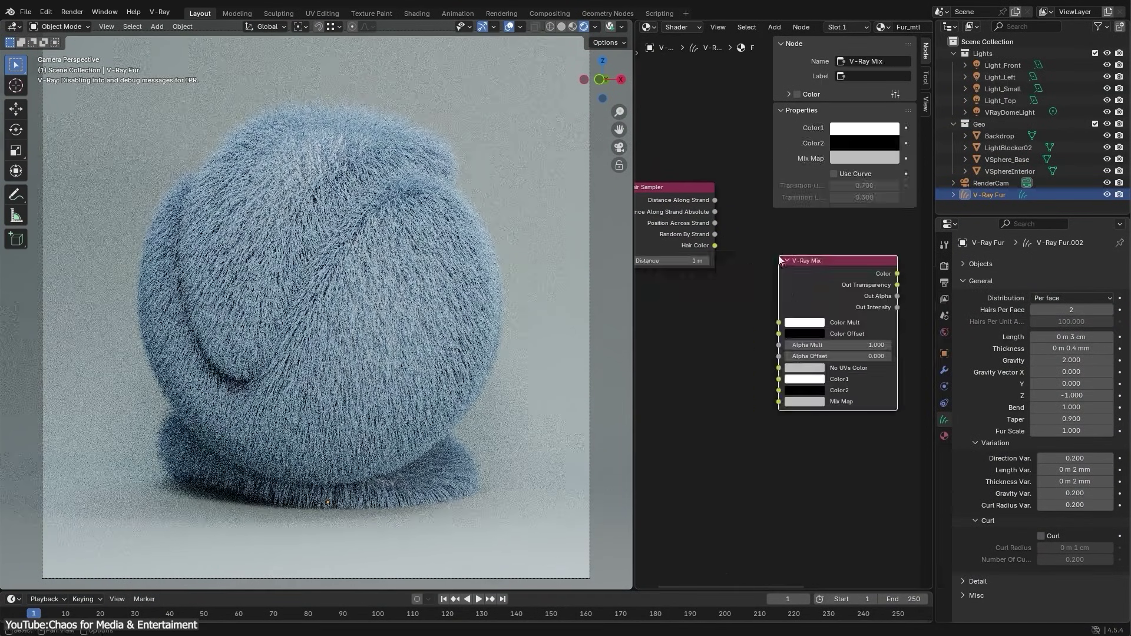
left_click_drag(714, 245, 777, 400)
- Set the V-Ray Mix Color1 to light blue
scroll(822, 404, "right", 3, "ctrl")
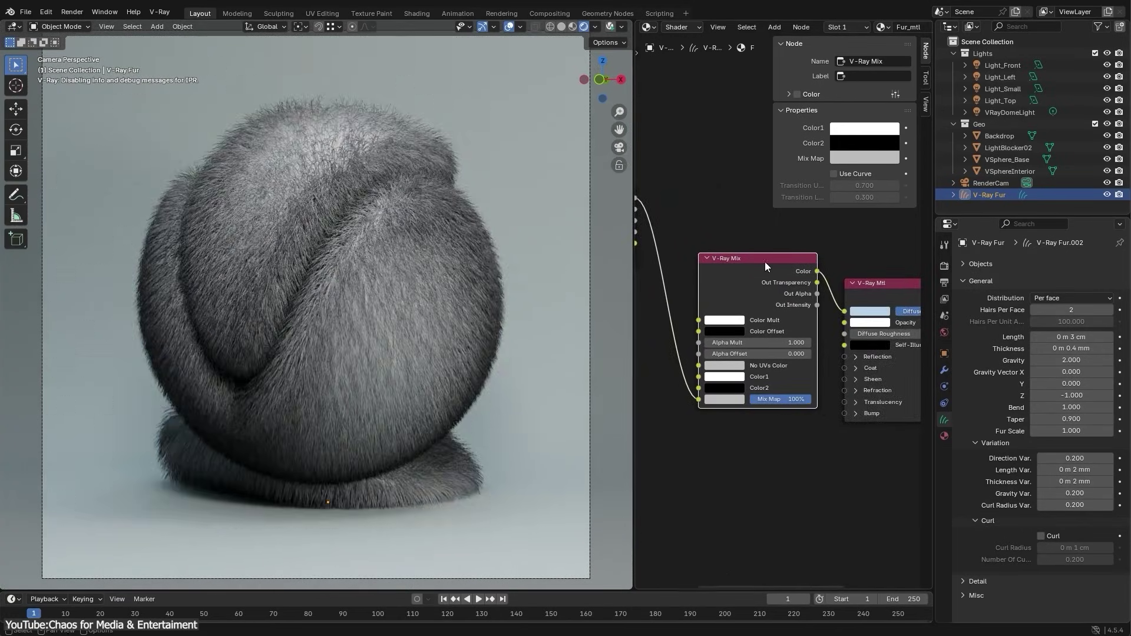
left_click(865, 128)
left_click(864, 144)
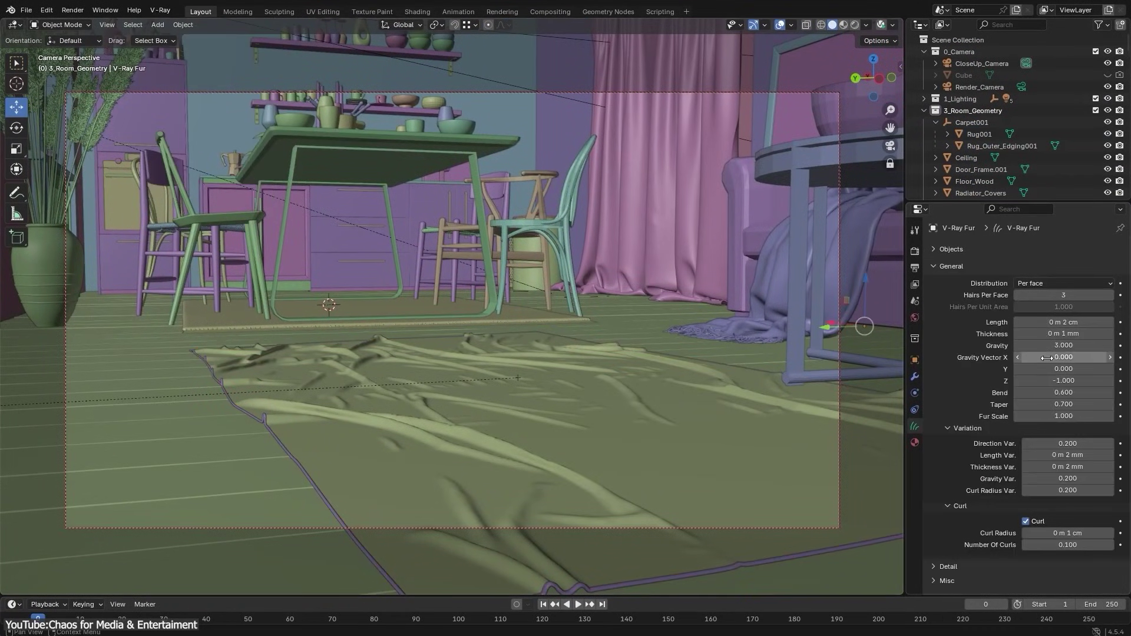
- Preview the carpet in Rendered shading and show the carpet_lenght bitmap feeding the V-Ray Fur Output
left_click(855, 25)
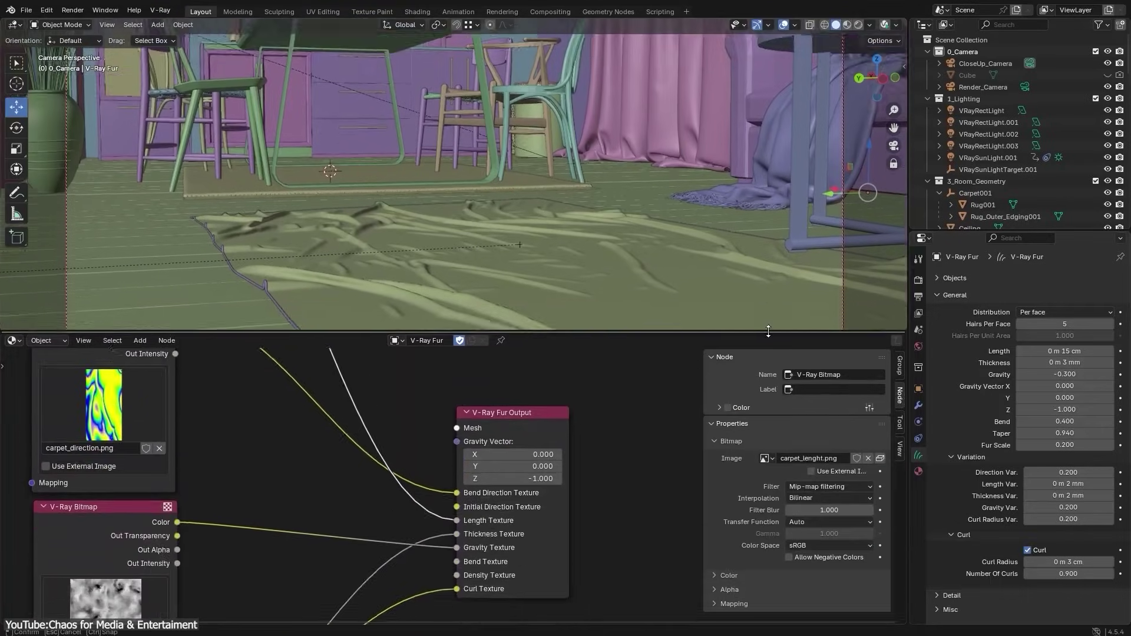
left_click_drag(769, 332, 768, 279)
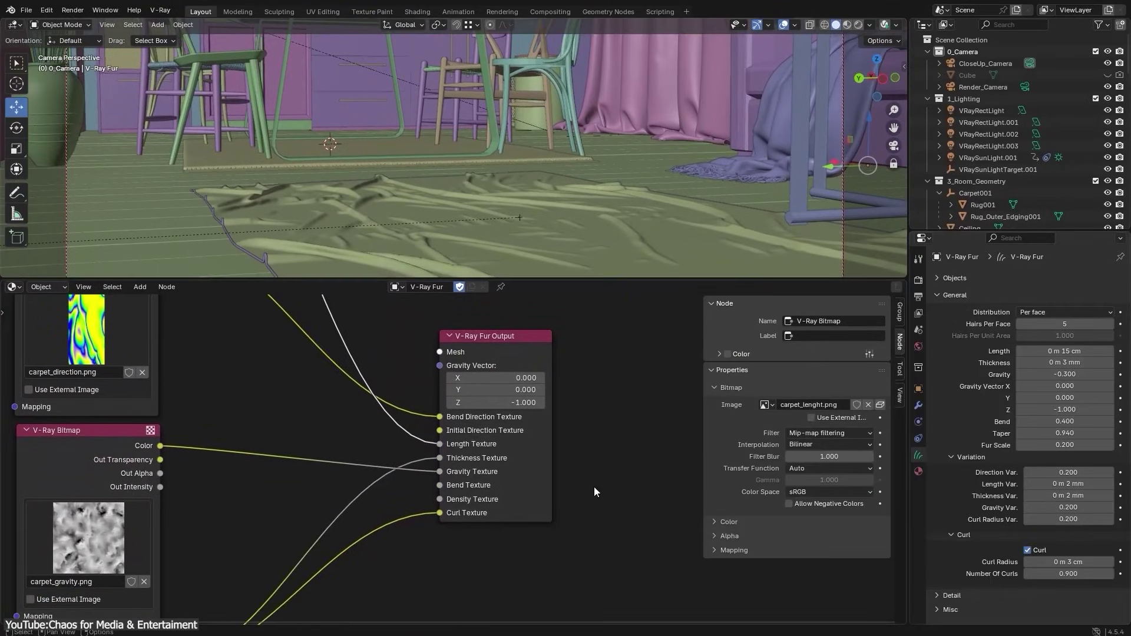
middle_click_drag(514, 431, 521, 451)
scroll(525, 465, "up", 3)
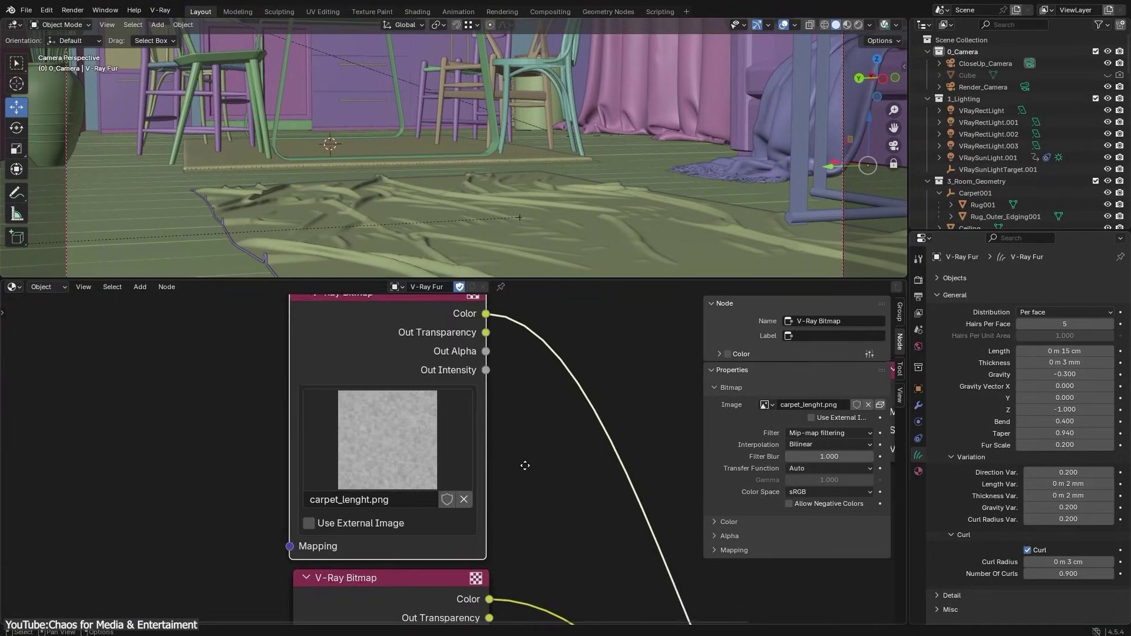
mouse_move(584, 476)
middle_mouse_down()
mouse_move(634, 433)
mouse_move(619, 302)
middle_mouse_up()
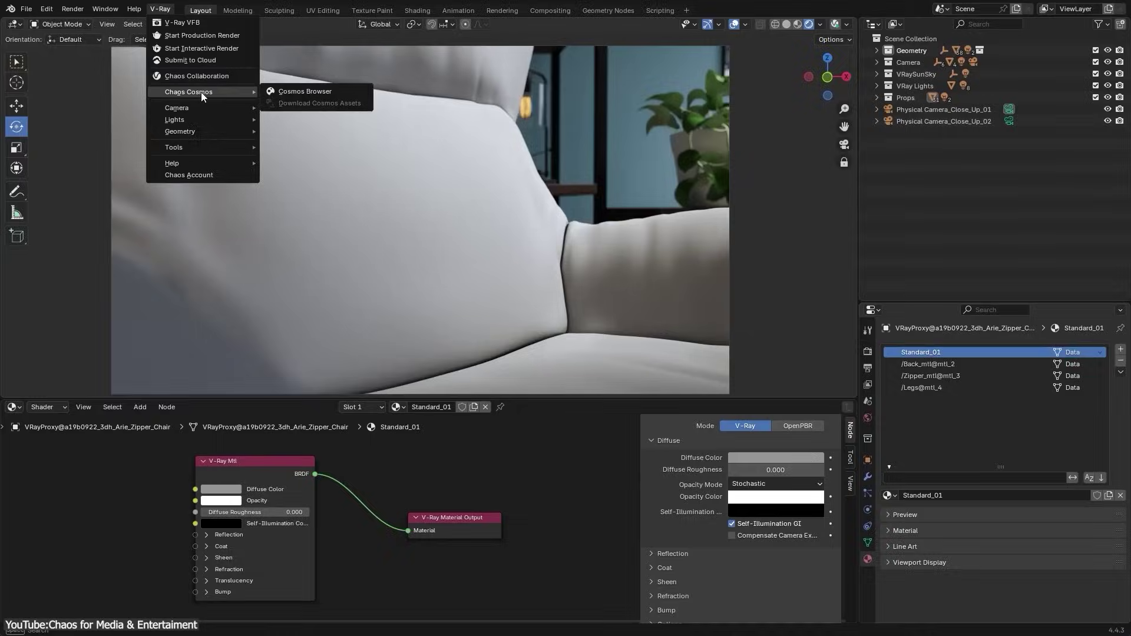
- Show Cosmos Browser materials filtered to Chaos Scans
left_click(282, 93)
left_click(538, 288)
left_click(853, 67)
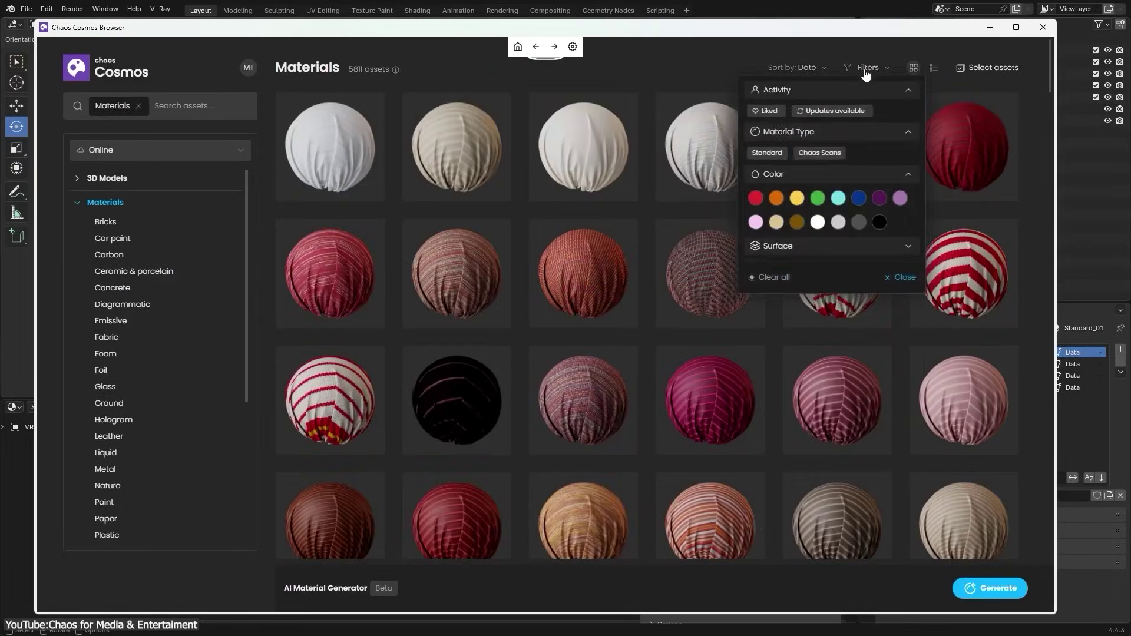
left_click(818, 153)
- Browse the Fabric, Leather, Hologram and Carbon scanned material categories
left_click(109, 338)
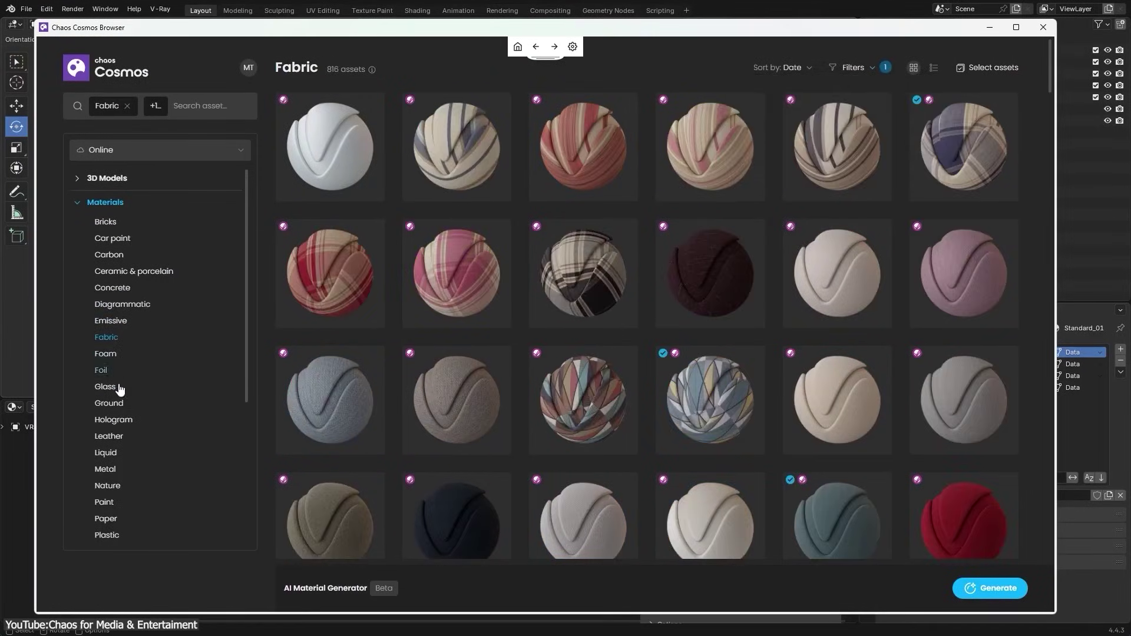
left_click(118, 436)
left_click(118, 420)
left_click(109, 255)
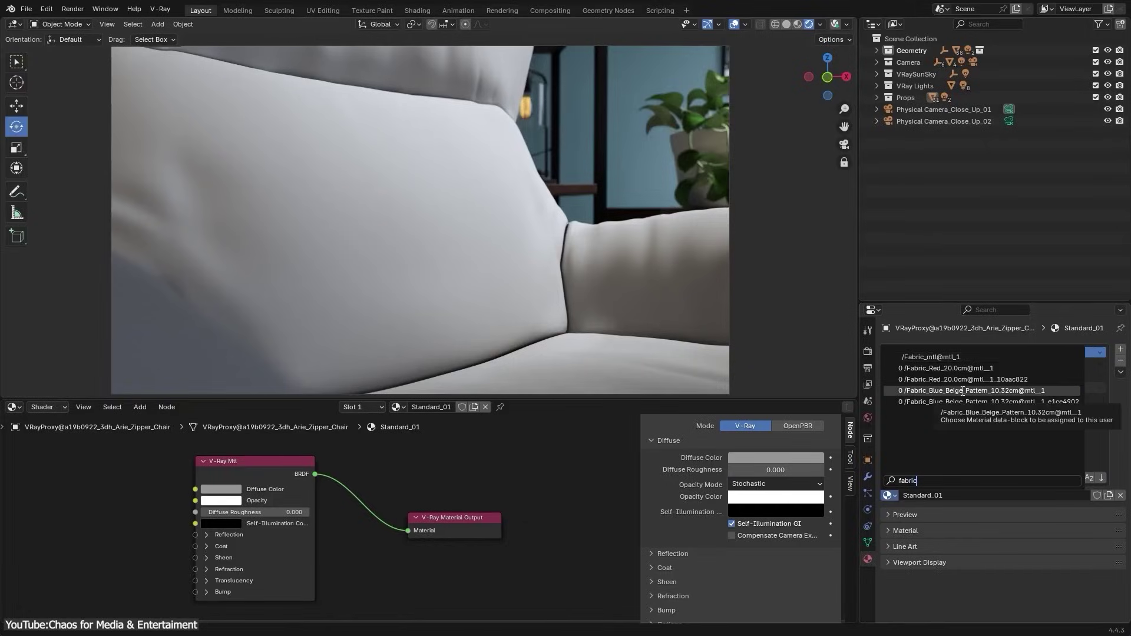
- Assign Fabric_Blue_Beige_Pattern to the chair with Tiling Factor 5
left_click(962, 391)
scroll(836, 471, "down", 5)
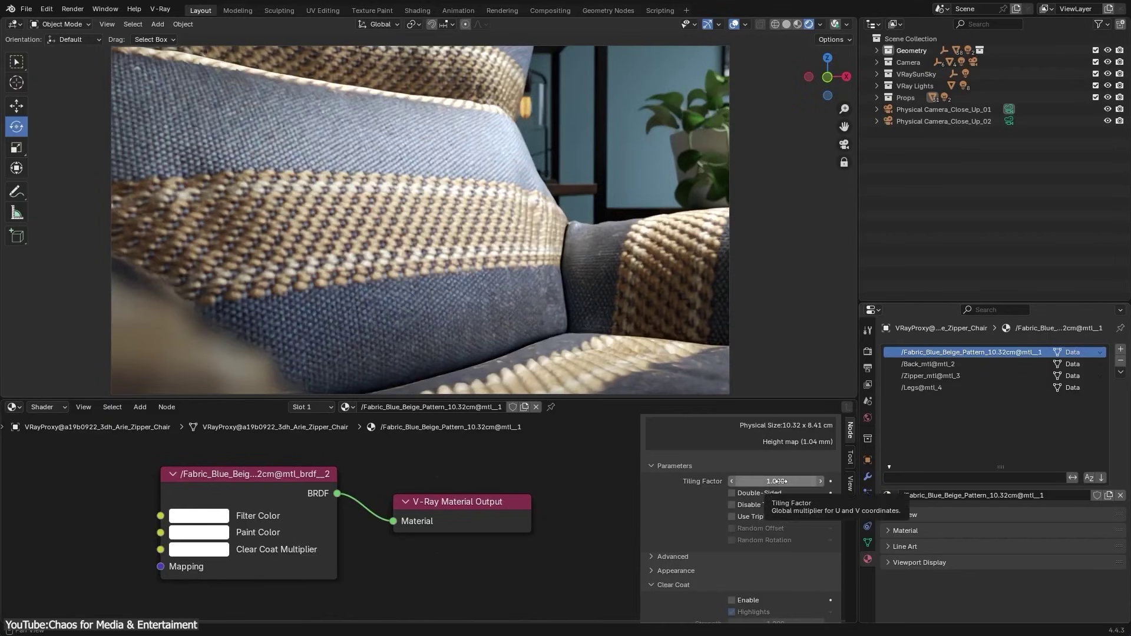
type("5")
key("Return")
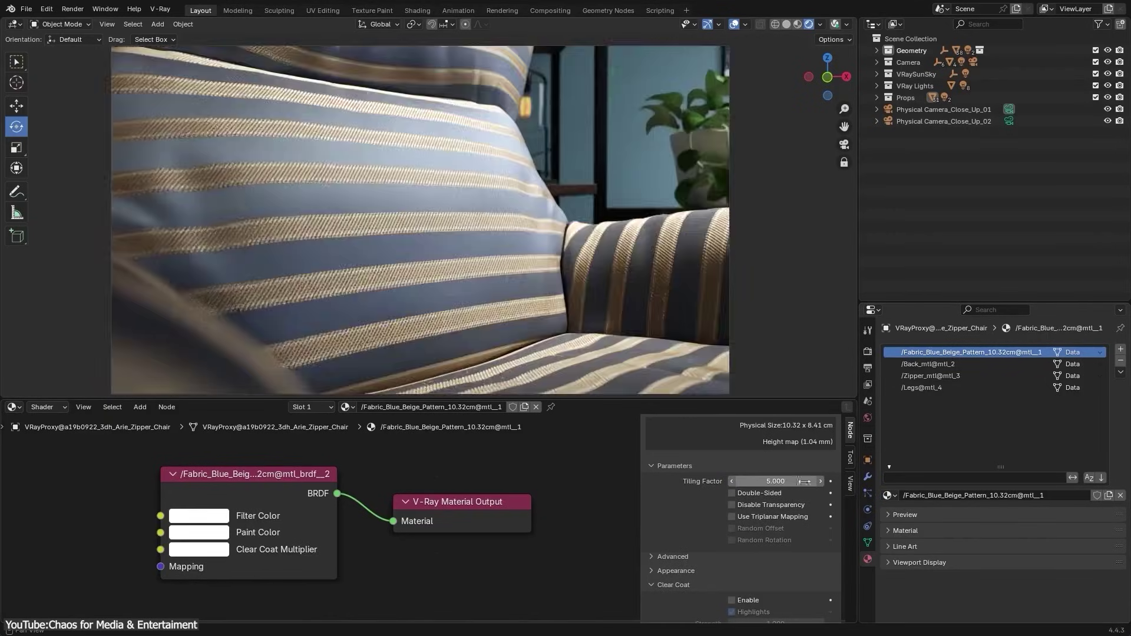
- Swap in Fabric_Red_20.0cm and enable Use Paint under Appearance
left_click(889, 495)
type("Fabric Red")
left_click(951, 357)
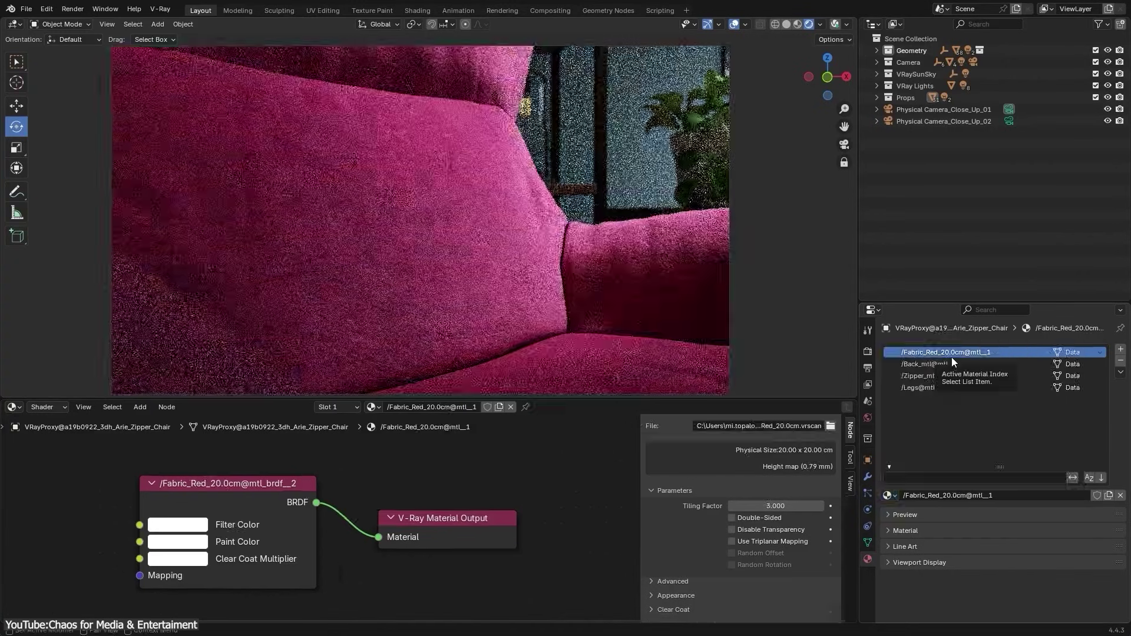
left_click(672, 595)
scroll(660, 598, "down", 4)
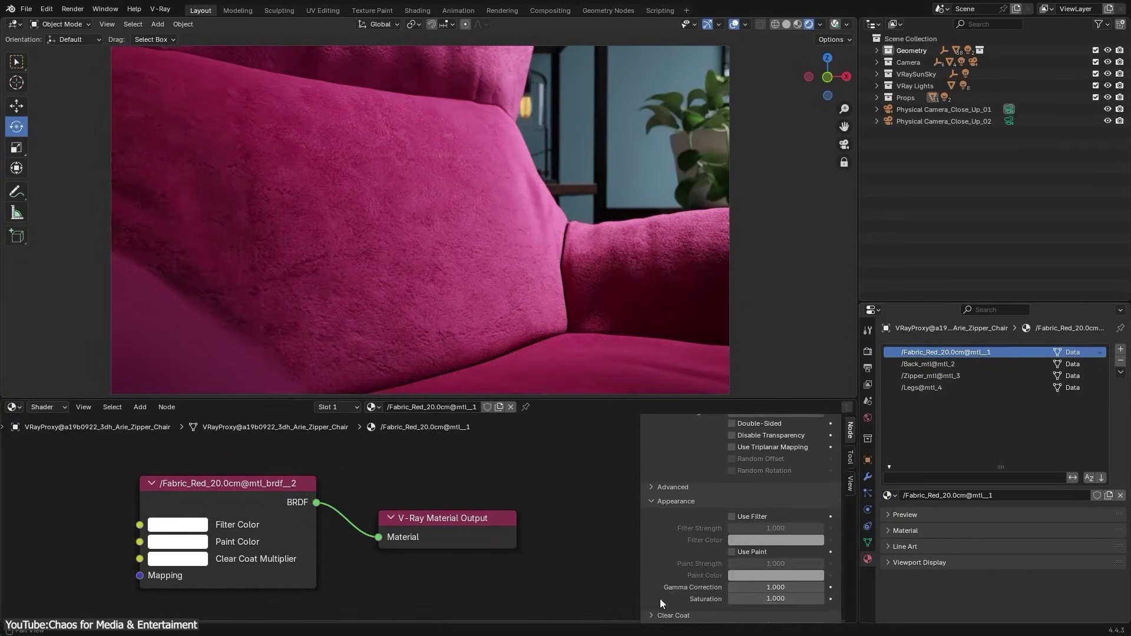
left_click(731, 547)
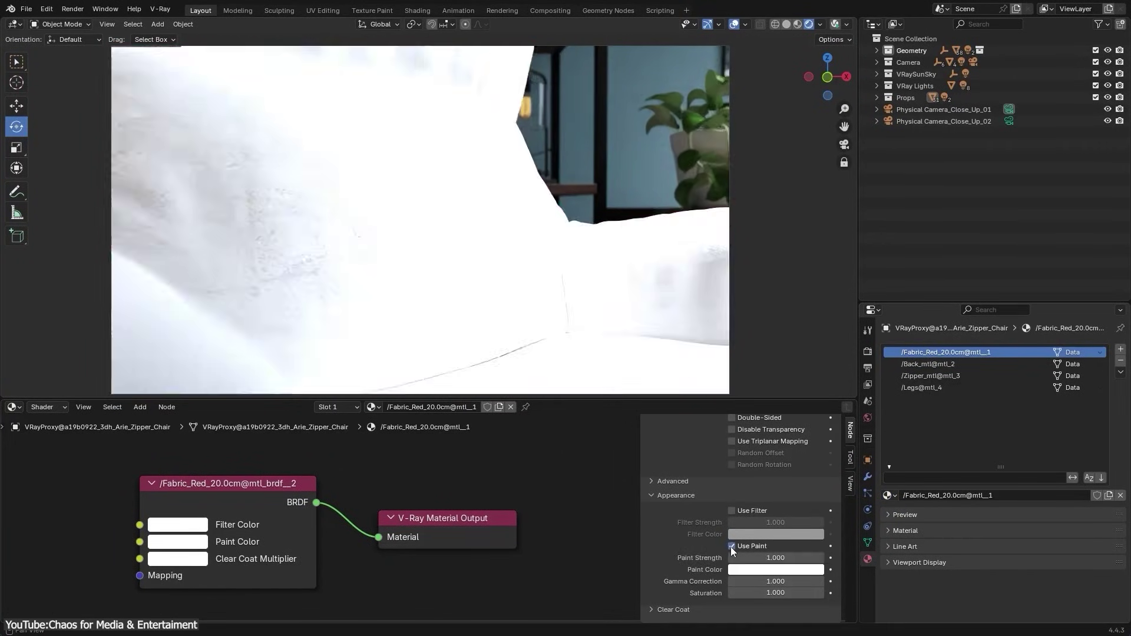
left_click(745, 571)
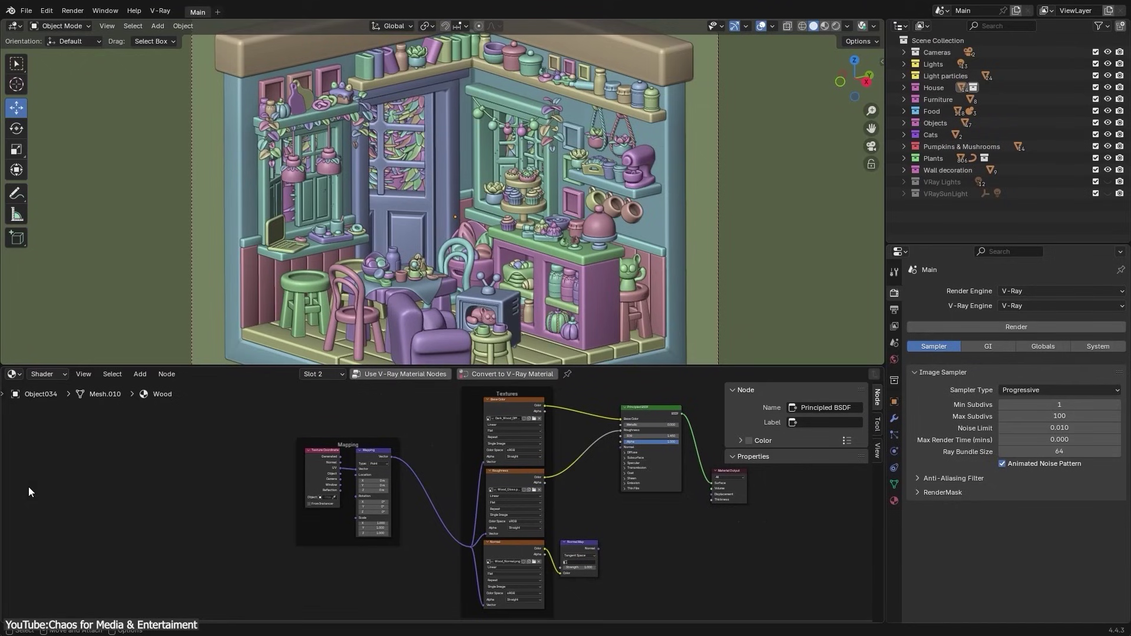
- Convert the Wood material, then every scene material, from Cycles to V-Ray
left_click(494, 375)
middle_click_drag(225, 420, 556, 581)
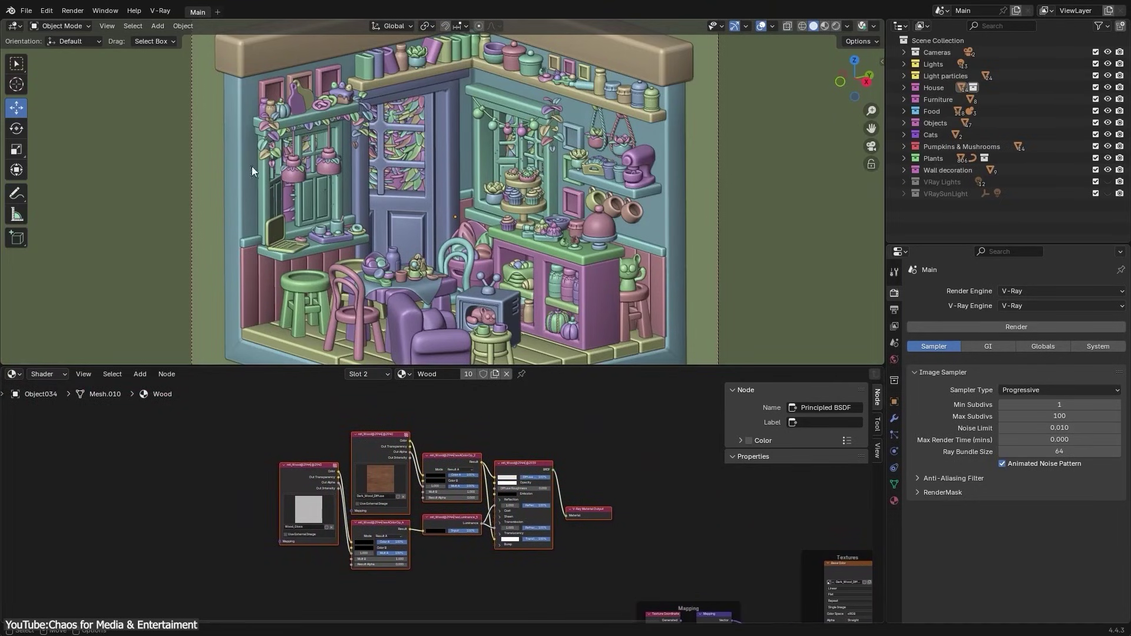
left_click(168, 10)
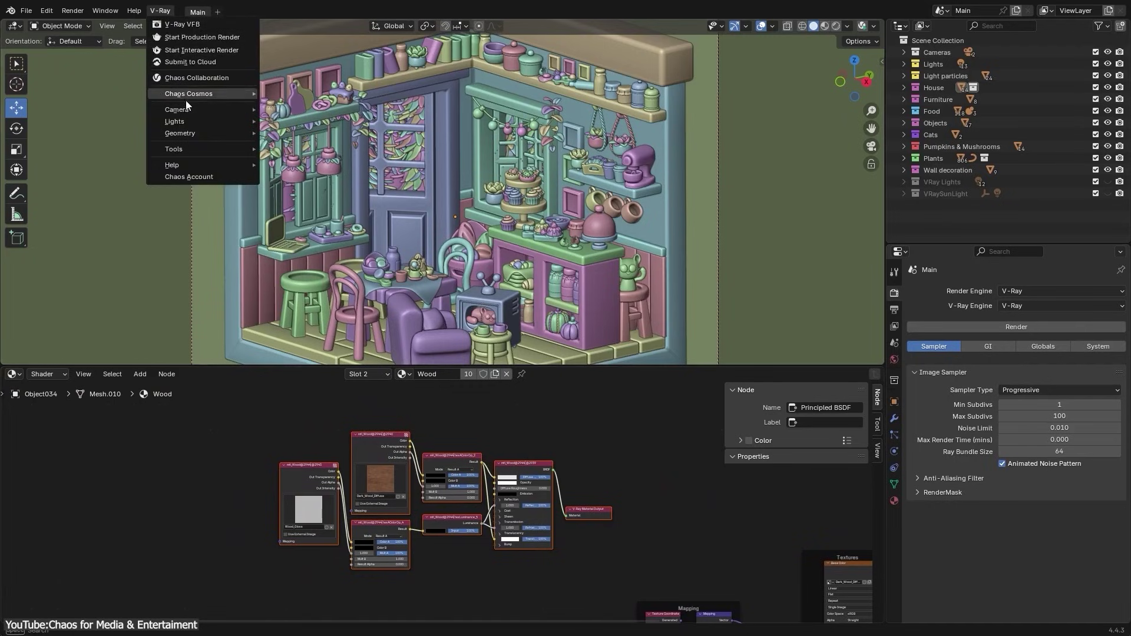
mouse_move(198, 148)
left_click(312, 149)
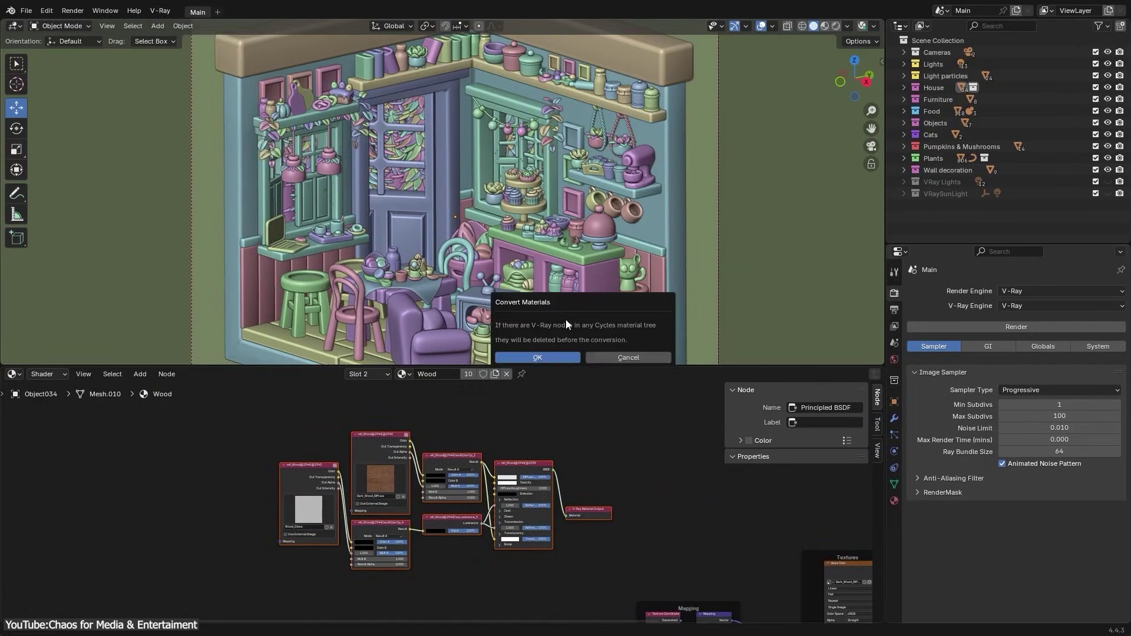
left_click(544, 355)
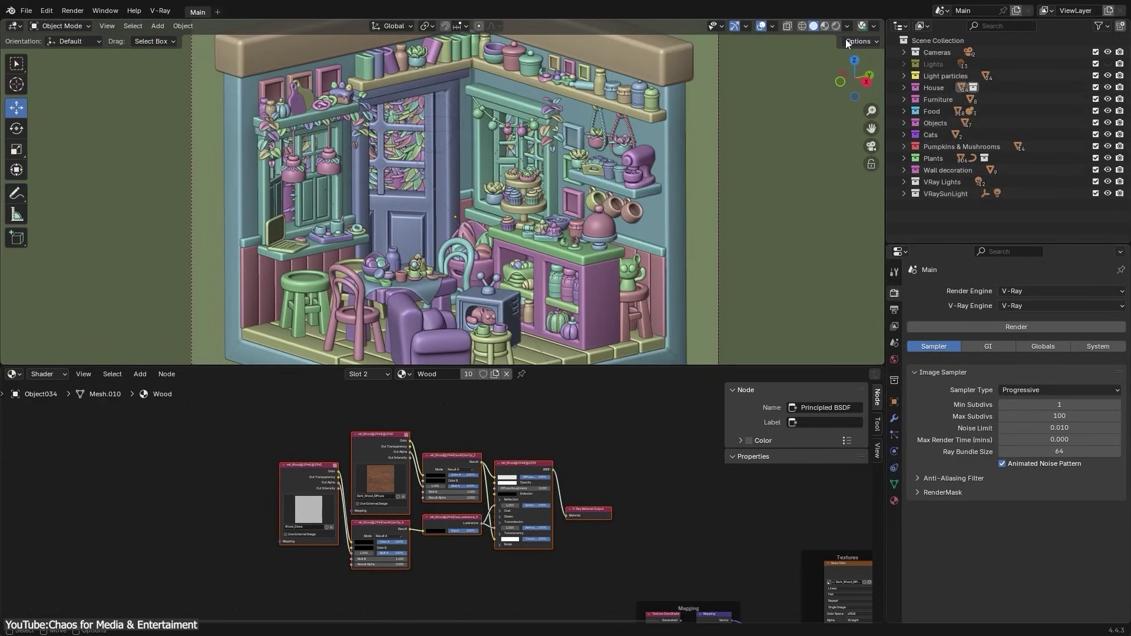
- Preview the room rendered and desaturate the cabinet's Diffuse Color to white
left_click(836, 26)
left_click(593, 277)
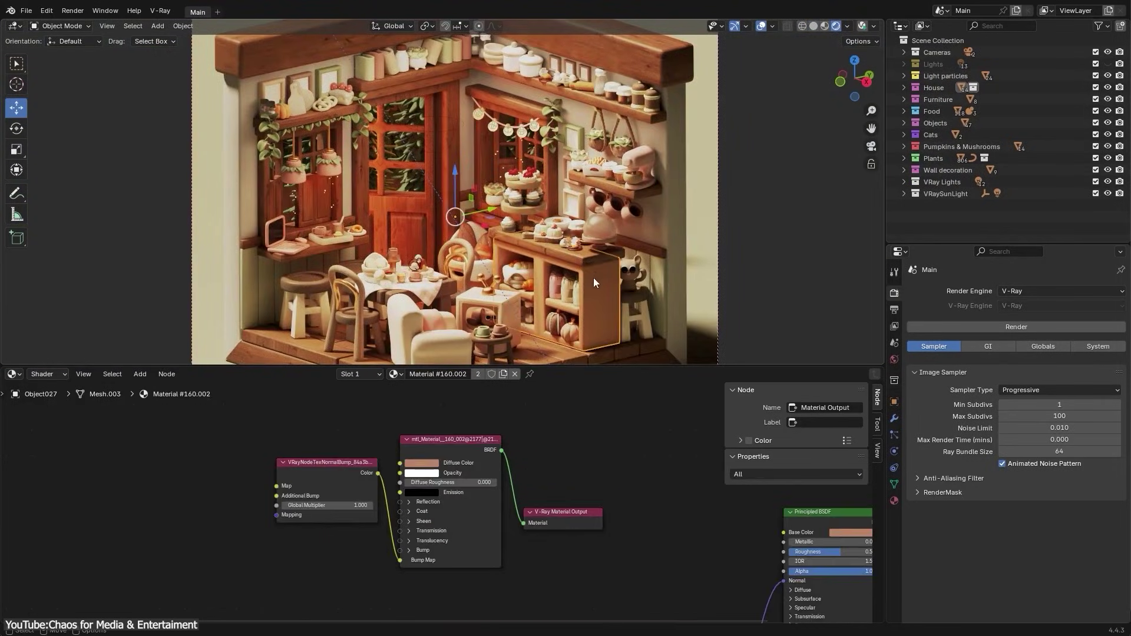
right_click(83, 436)
mouse_move(82, 436)
mouse_move(438, 382)
left_mouse_down()
mouse_move(416, 351)
mouse_move(465, 356)
mouse_move(468, 368)
mouse_move(427, 388)
left_mouse_up()
left_click_drag(469, 430, 413, 429)
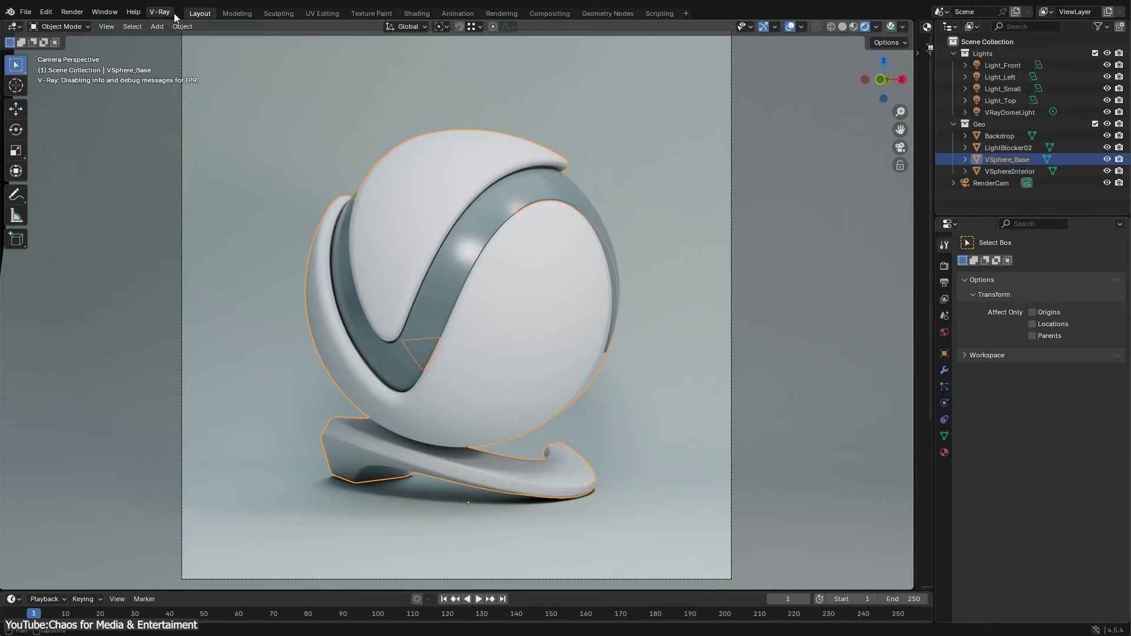
- Start adding V-Ray Fur to the sphere from the V-Ray Geometry menu
left_click(160, 12)
mouse_move(271, 147)
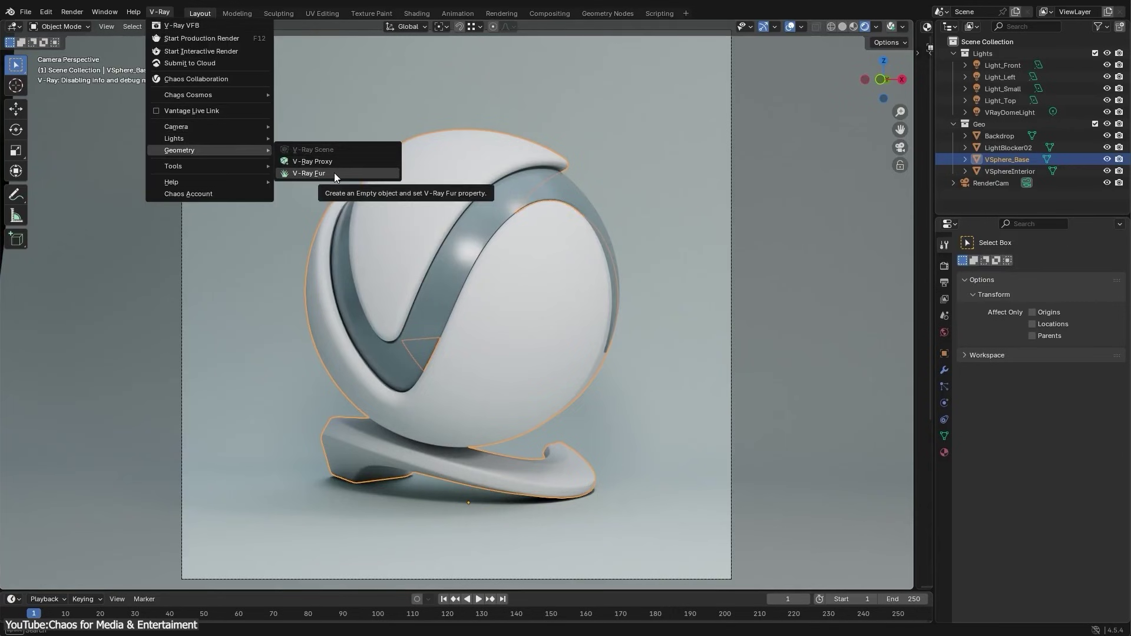